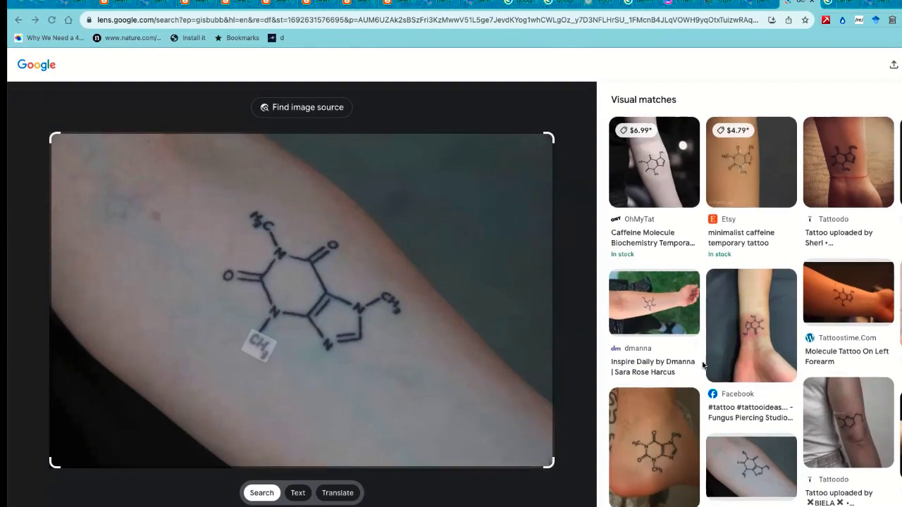
Look through the visual matches and videos for the caffeine molecule tattoo photo.
scroll(720, 309, down, 1)
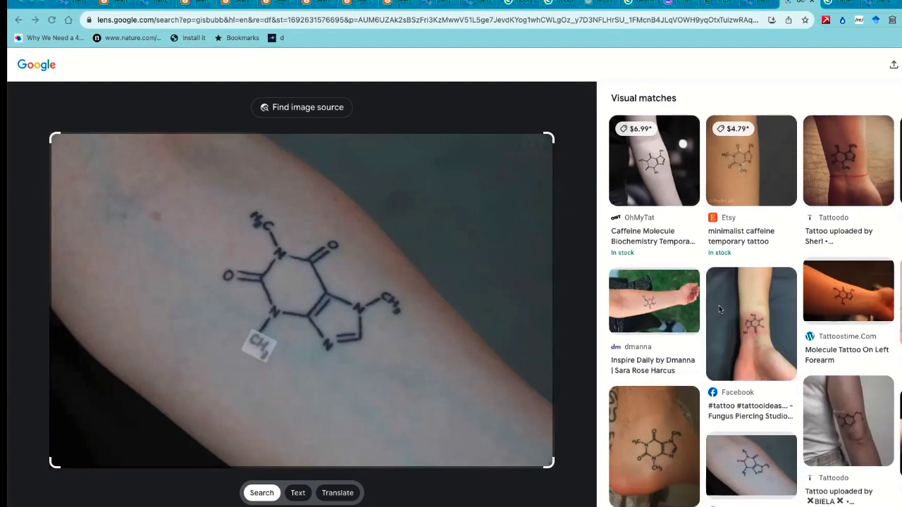
scroll(720, 309, down, 1)
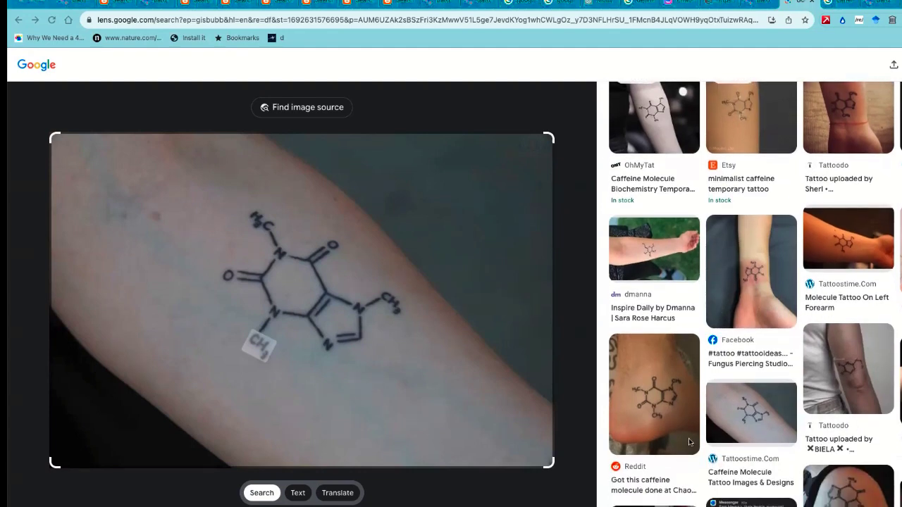
scroll(689, 443, down, 4)
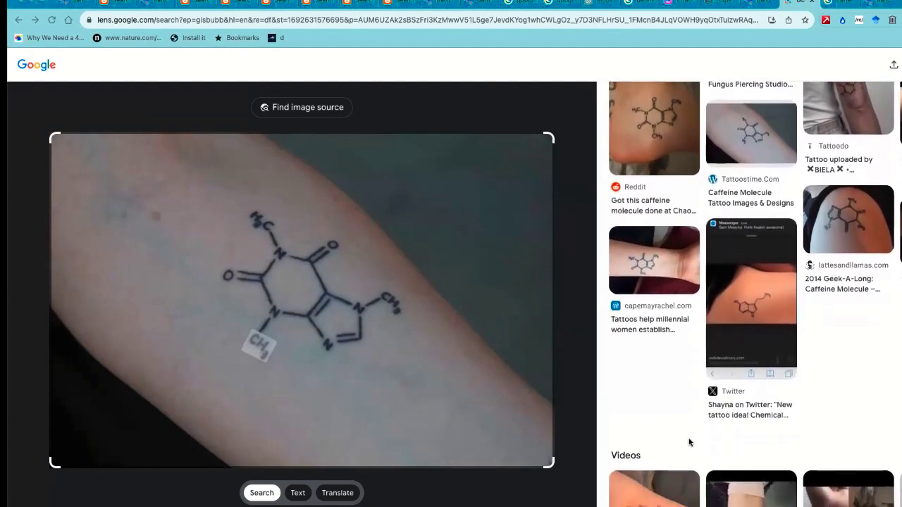
scroll(689, 443, down, 3)
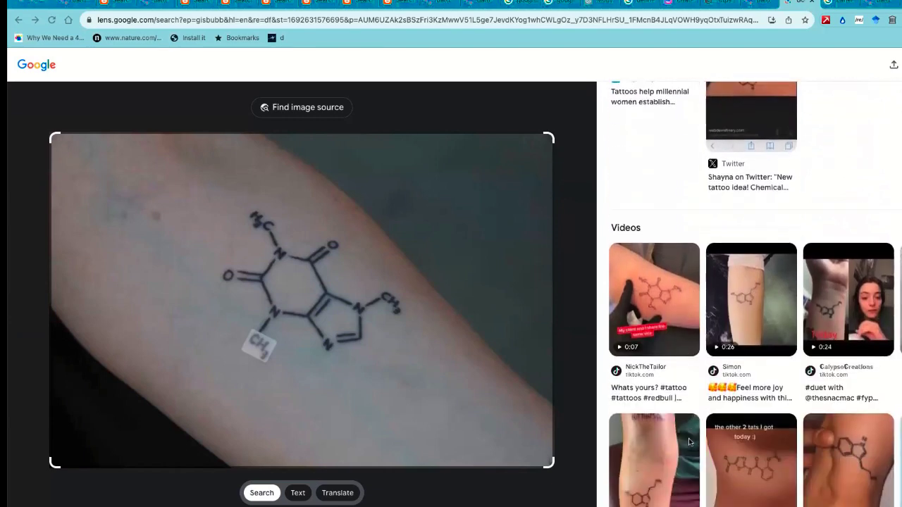
scroll(688, 442, up, 8)
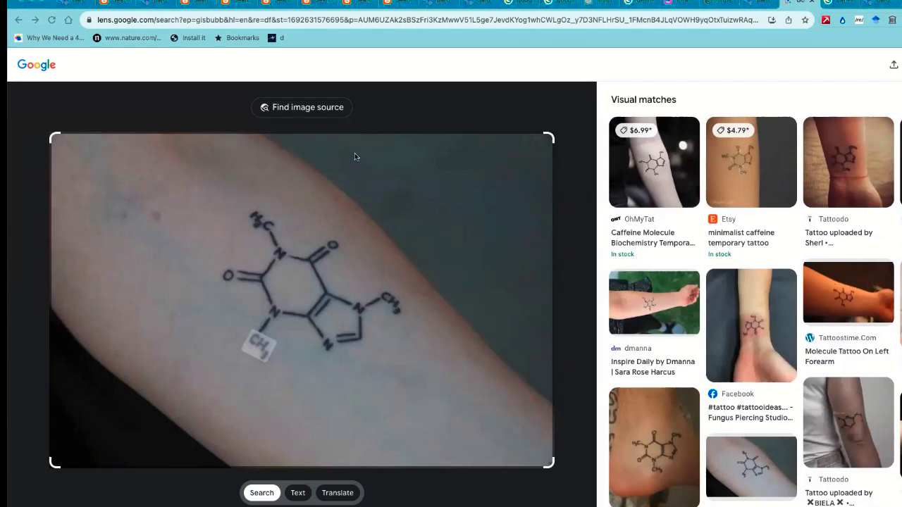
Check the image sources of the tattoo photo, and return to browse its visual matches down to the videos.
click(306, 109)
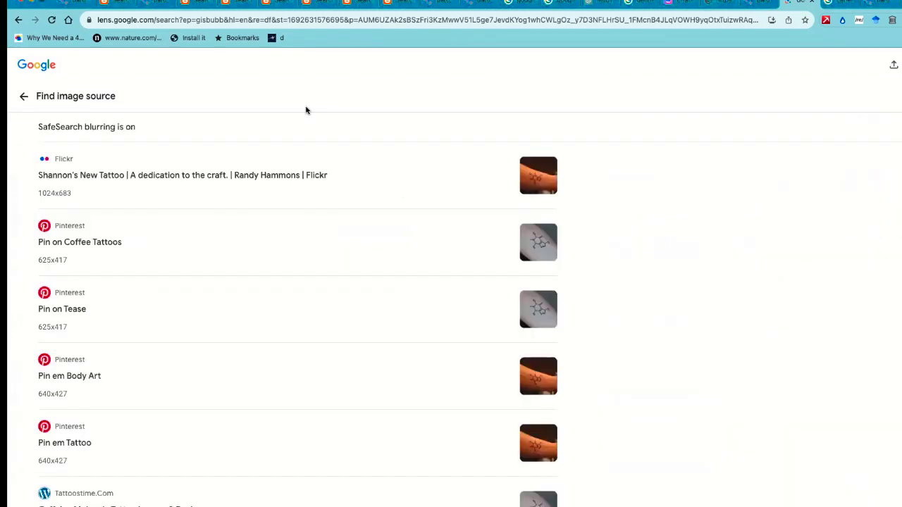
click(24, 96)
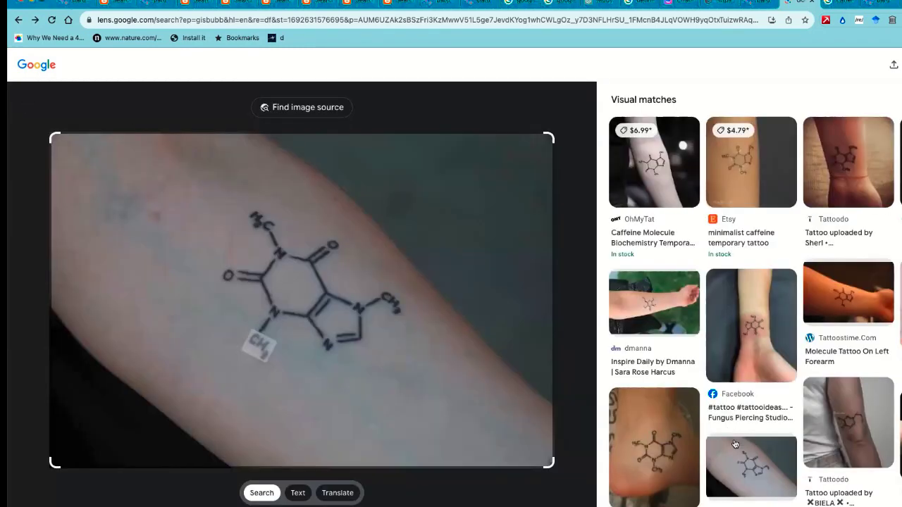
scroll(734, 444, down, 10)
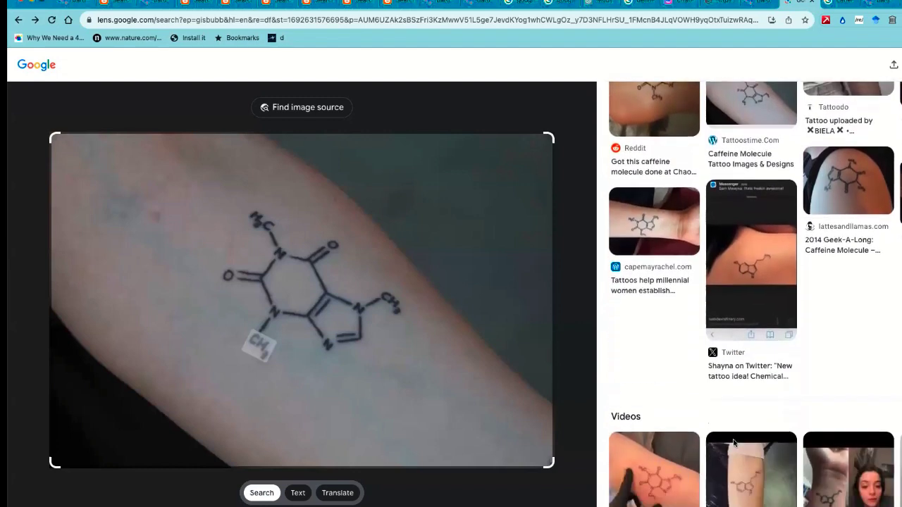
scroll(734, 444, down, 3)
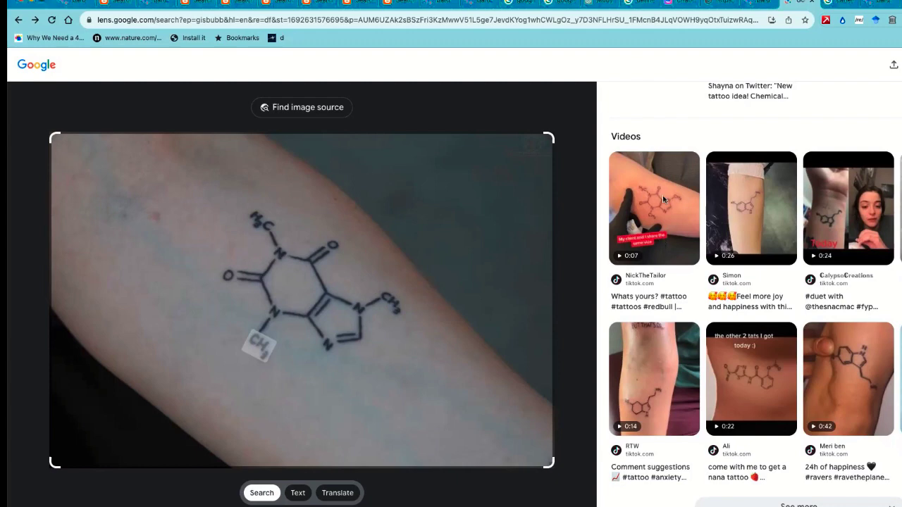
View the Google results for caffeine, and highlight the formula, stimulant and safety paragraphs in Bard's answer about the tattoo.
click(841, 4)
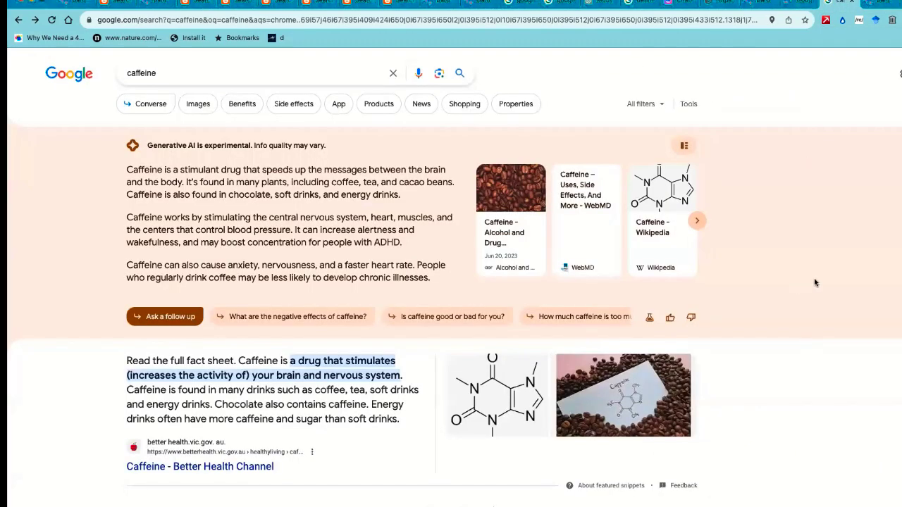
click(757, 3)
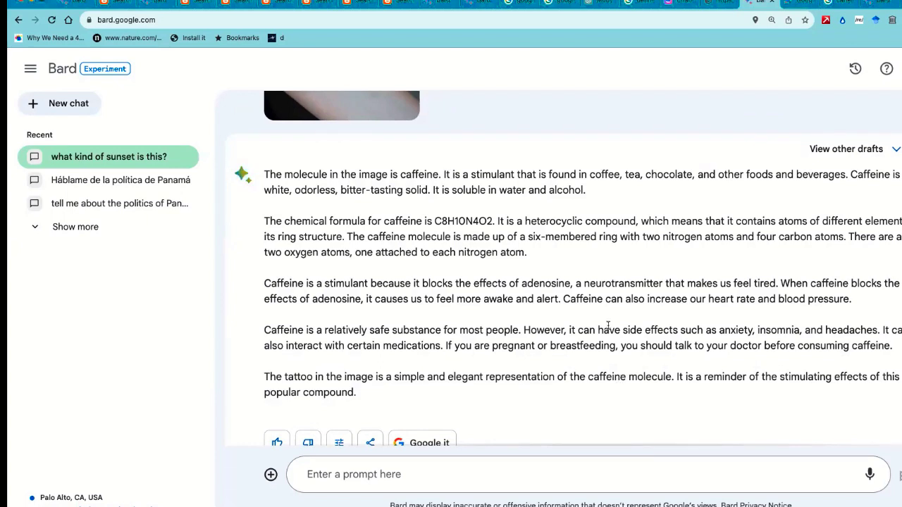
drag(347, 377, 264, 377)
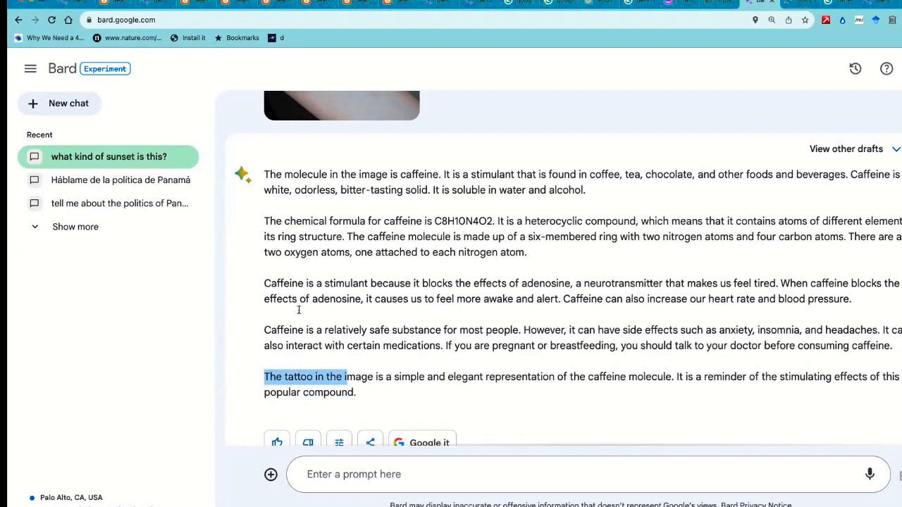
drag(423, 174, 269, 174)
drag(265, 218, 794, 371)
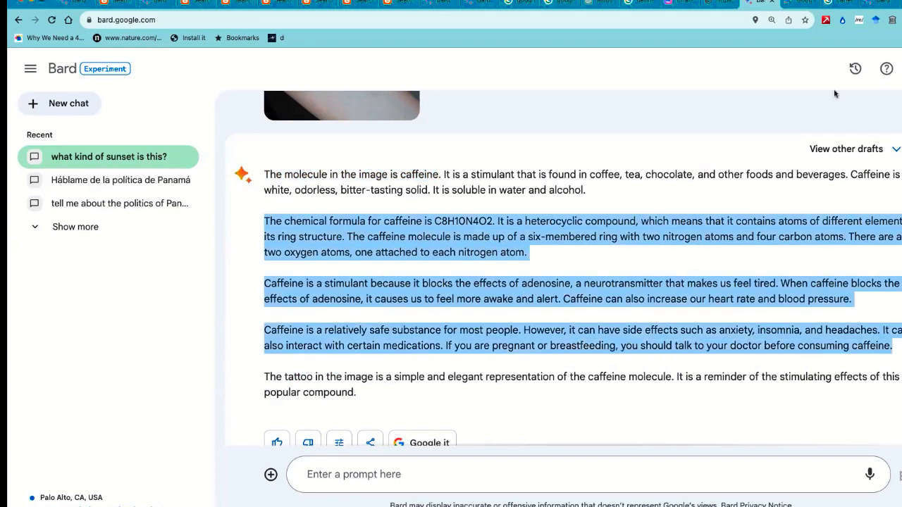
Revisit the Lens matches for the tattoo and examine the Google results for caffeine down to the Wikipedia entry and fact panel.
click(810, 7)
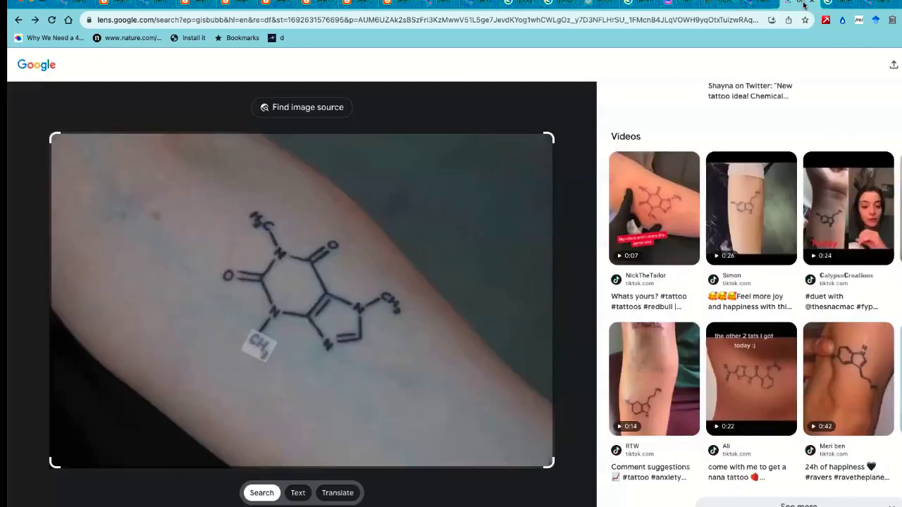
click(838, 4)
scroll(523, 362, down, 3)
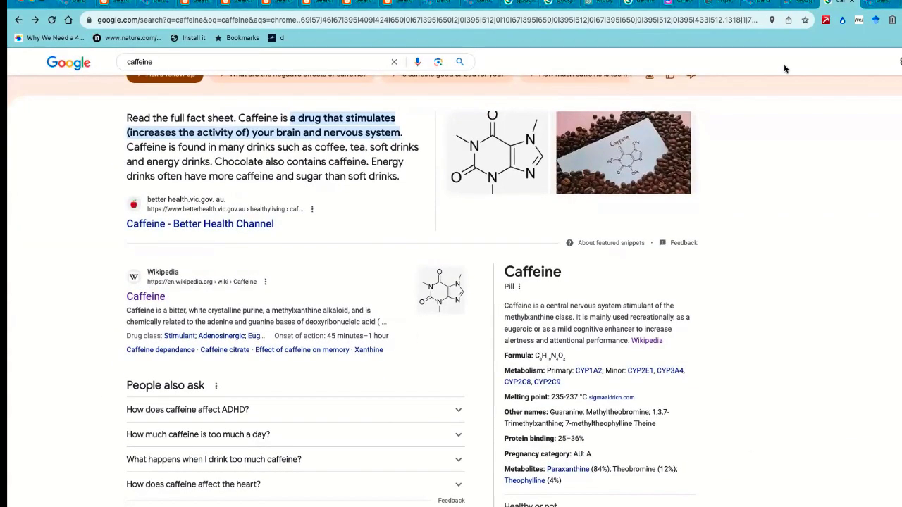
Go back to Bard's tattoo answer and highlight "simple and elegant representation of the caffeine molecule.".
click(755, 4)
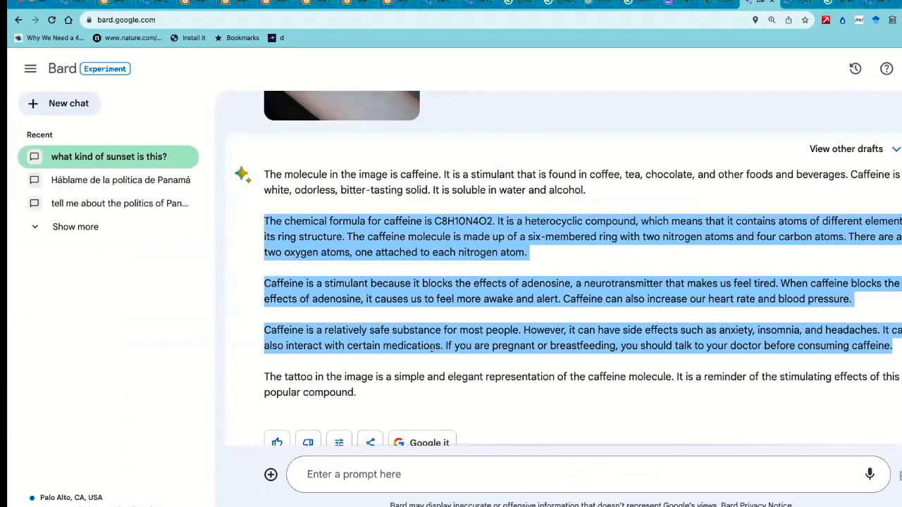
click(416, 327)
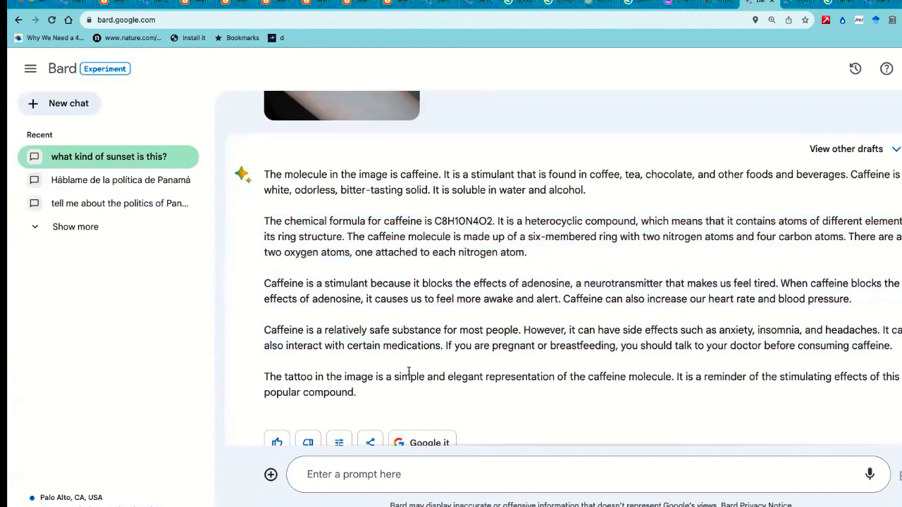
scroll(318, 376, left, 2)
drag(393, 377, 674, 380)
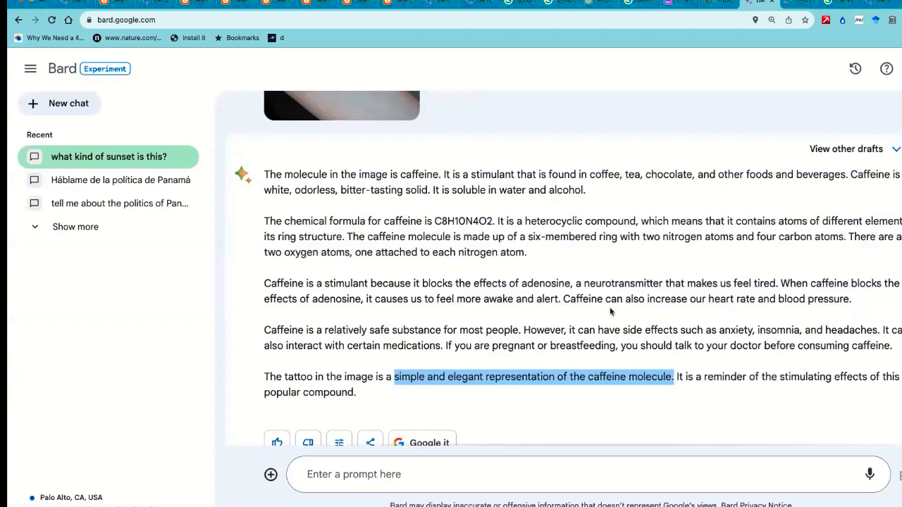
Read the earlier prompt "what kind of sunset is this?" with its beach photo and Bard's explanation.
scroll(603, 317, up, 2)
scroll(602, 317, up, 7)
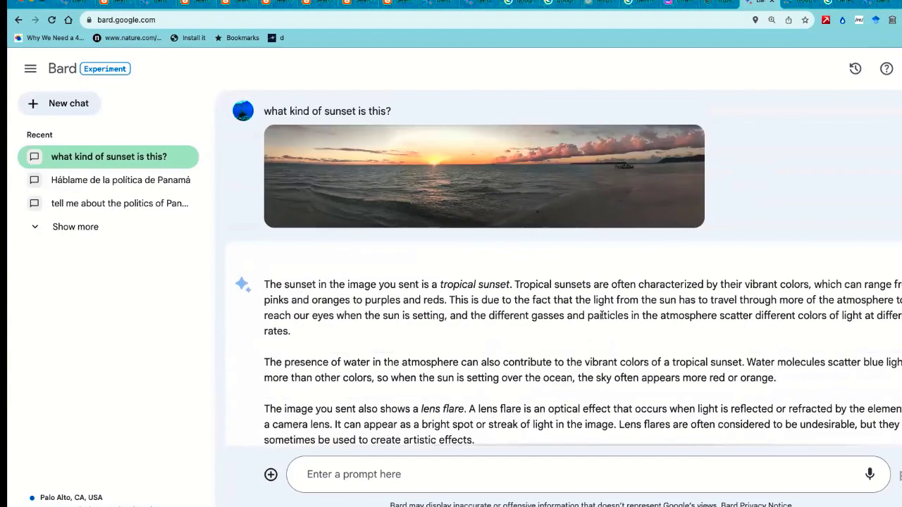
scroll(602, 317, down, 1)
scroll(602, 317, up, 1)
scroll(473, 305, down, 1)
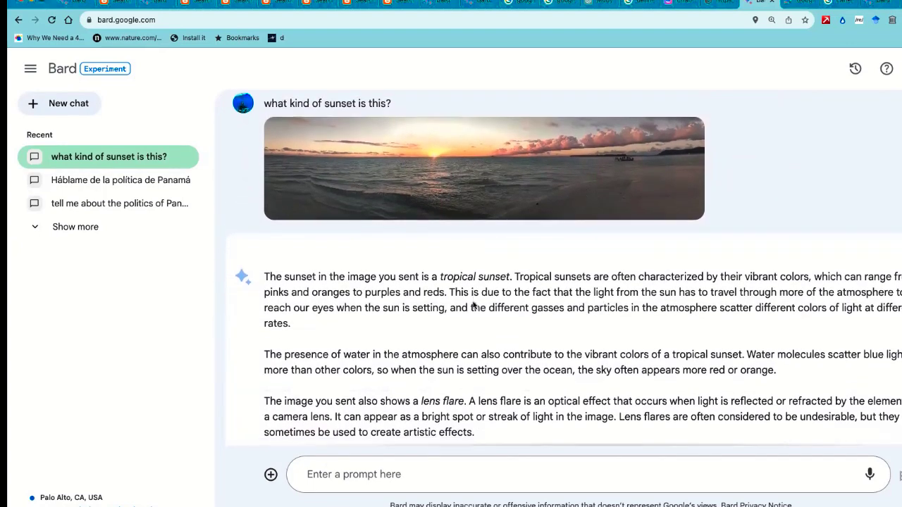
scroll(461, 344, down, 1)
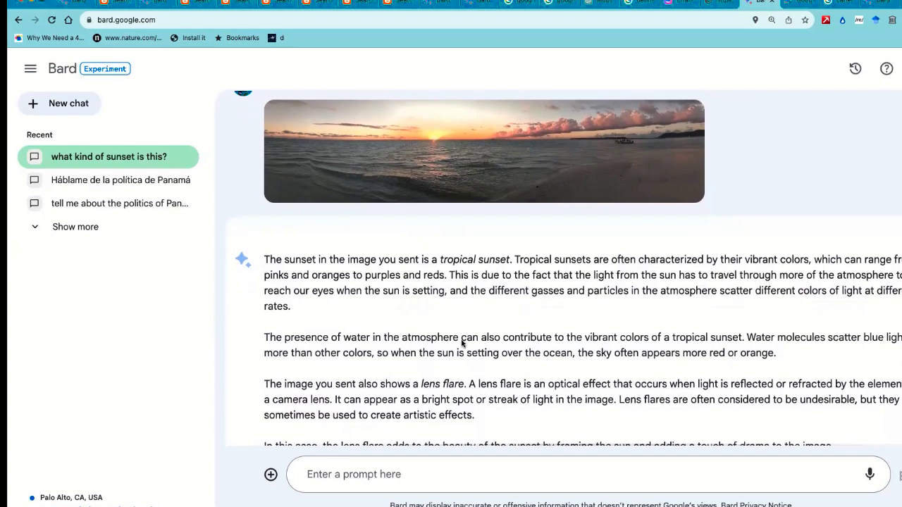
scroll(462, 340, down, 1)
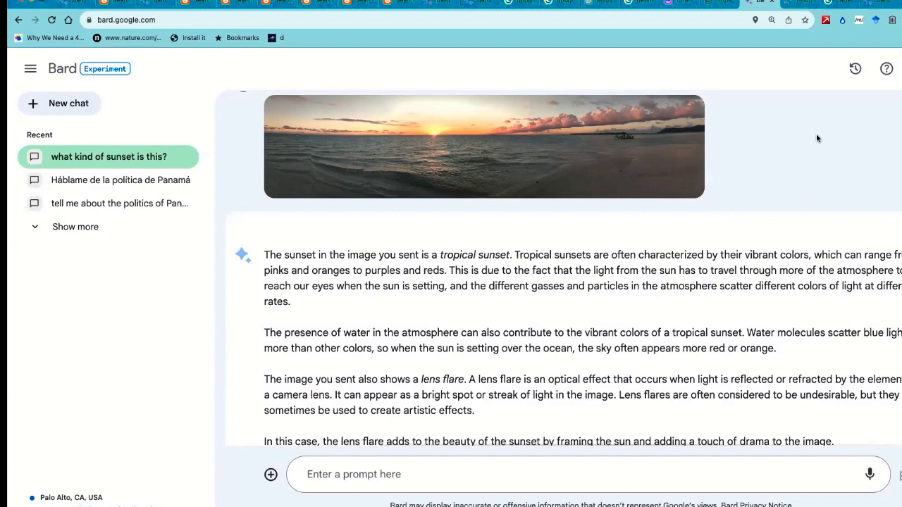
Inspect the boat and shore in an enlarged view of the sunset photo, and return to the Bard chat.
click(657, 143)
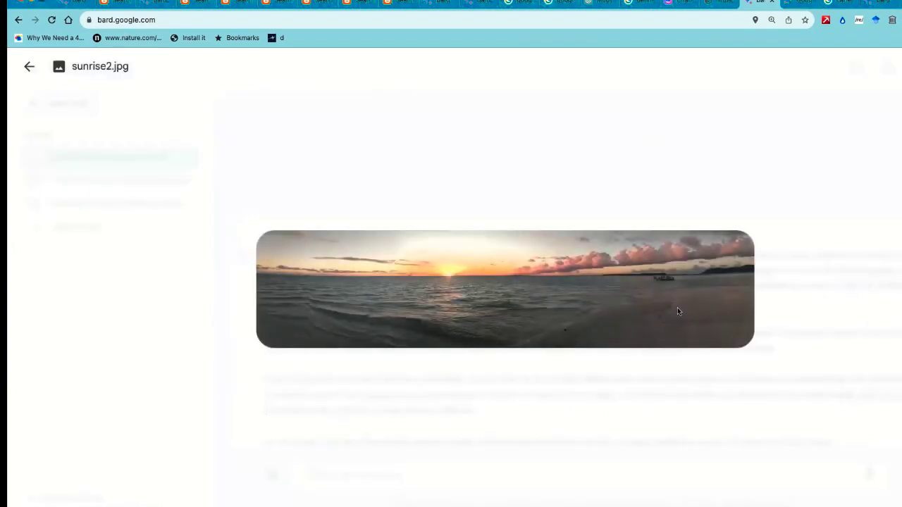
scroll(674, 289, up, 3)
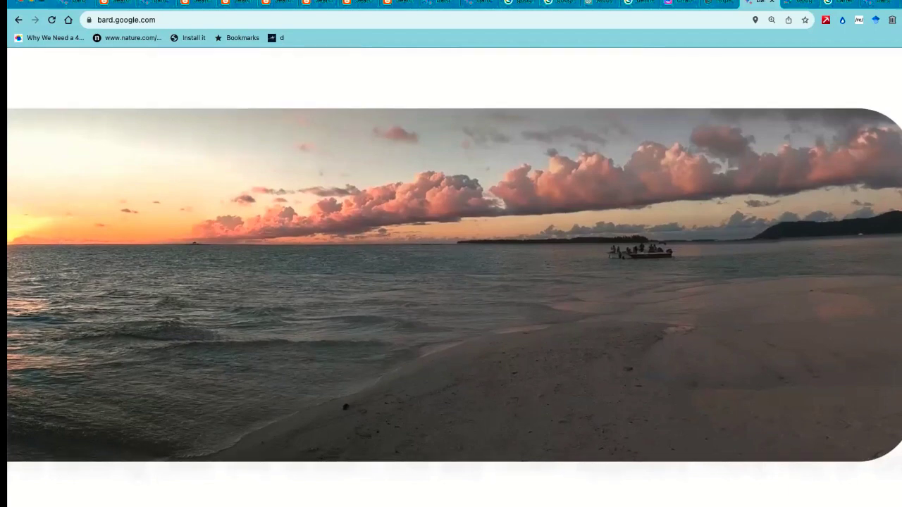
click(667, 254)
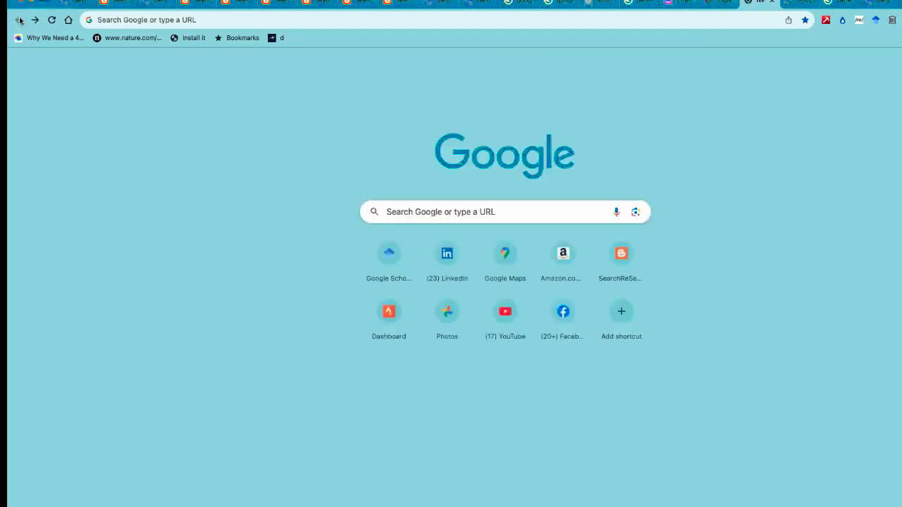
click(19, 20)
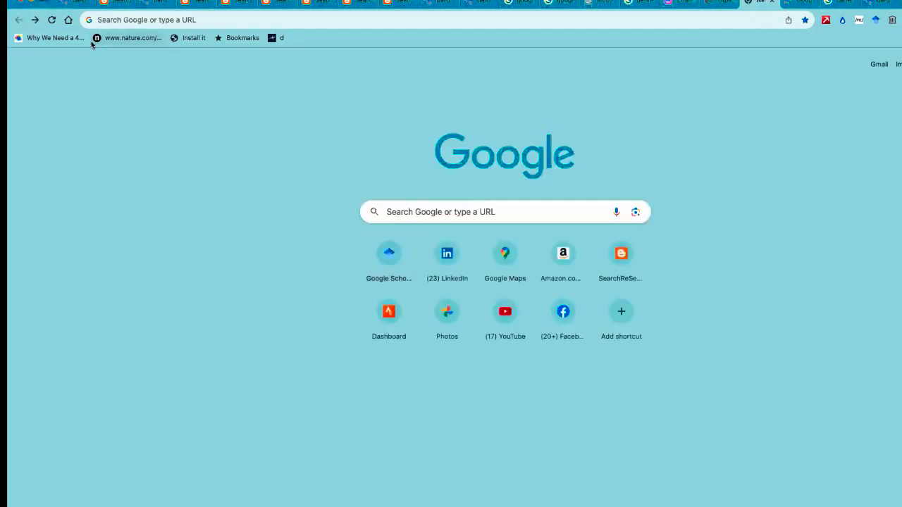
click(34, 19)
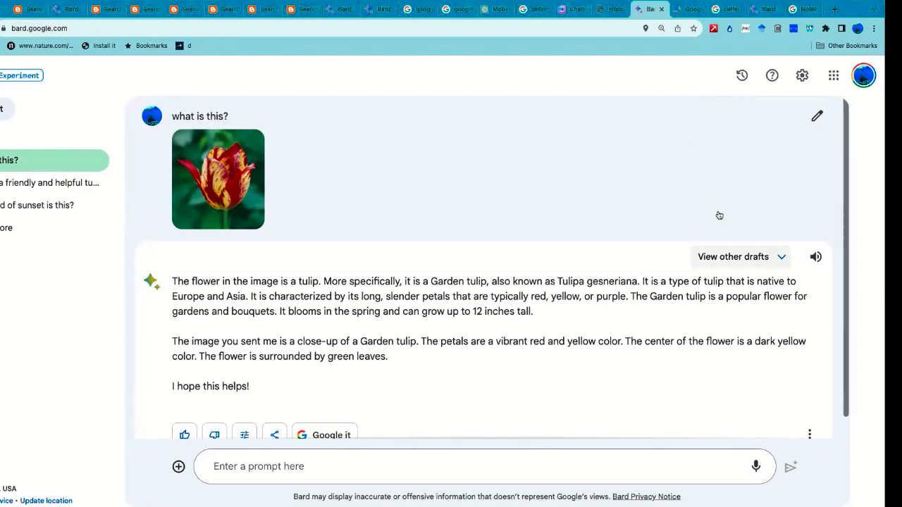
Show the other drafts of Bard's answer about the tulip image, and select Draft 3 to read it in full.
click(756, 258)
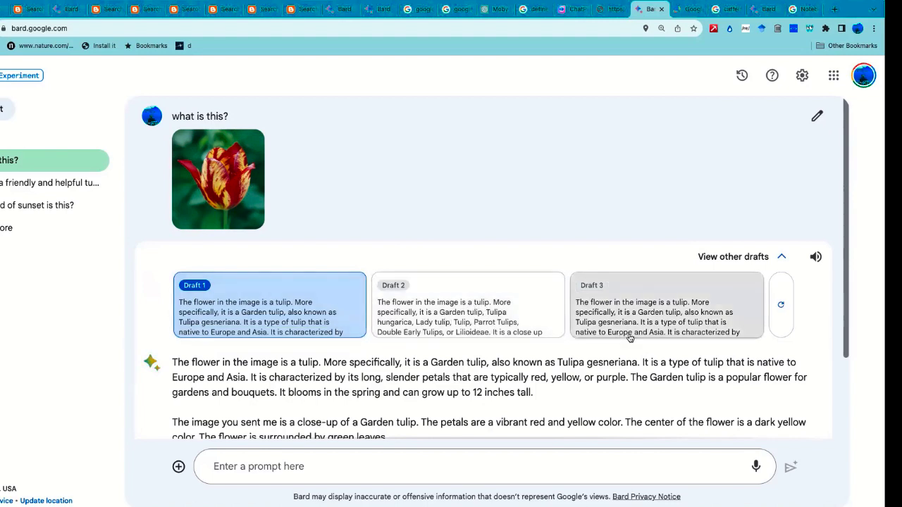
click(648, 321)
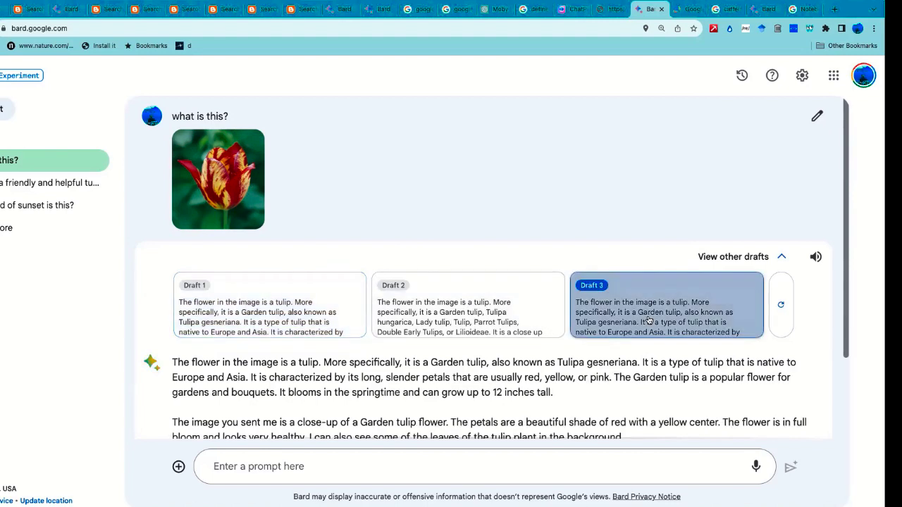
scroll(649, 318, down, 2)
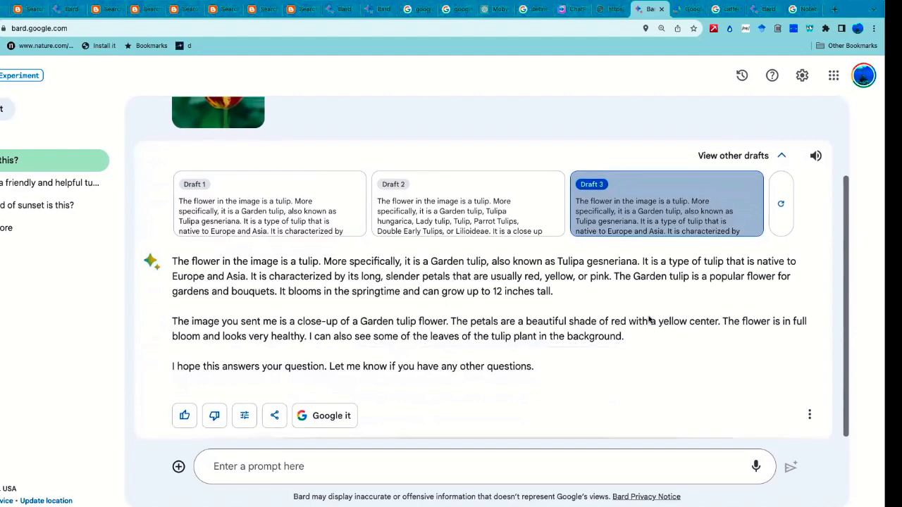
scroll(649, 319, up, 3)
scroll(649, 320, down, 1)
scroll(649, 321, down, 1)
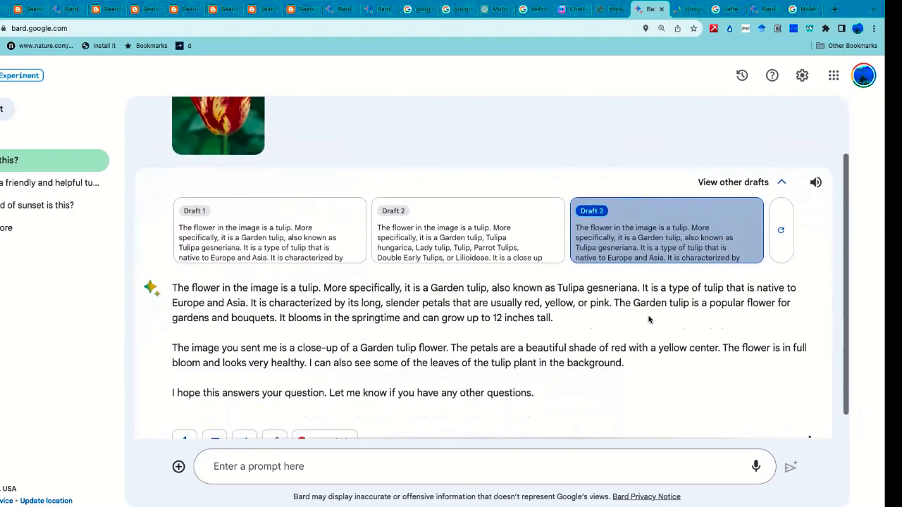
Highlight Draft 3's sentence about the healthy bloom, its two descriptive paragraphs and its closing line, and return to the tulip image.
mouse_move(723, 339)
mouse_down()
mouse_move(446, 339)
mouse_move(292, 355)
mouse_move(304, 355)
mouse_up()
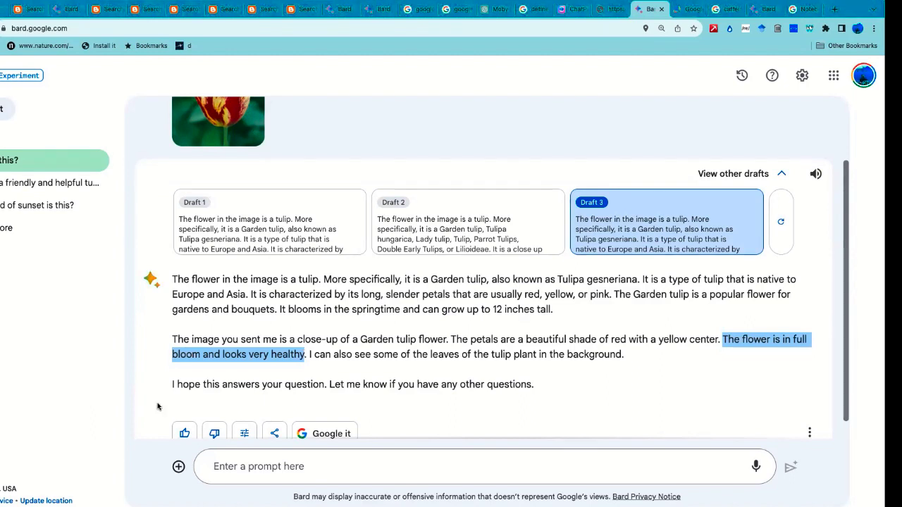
drag(170, 384, 172, 277)
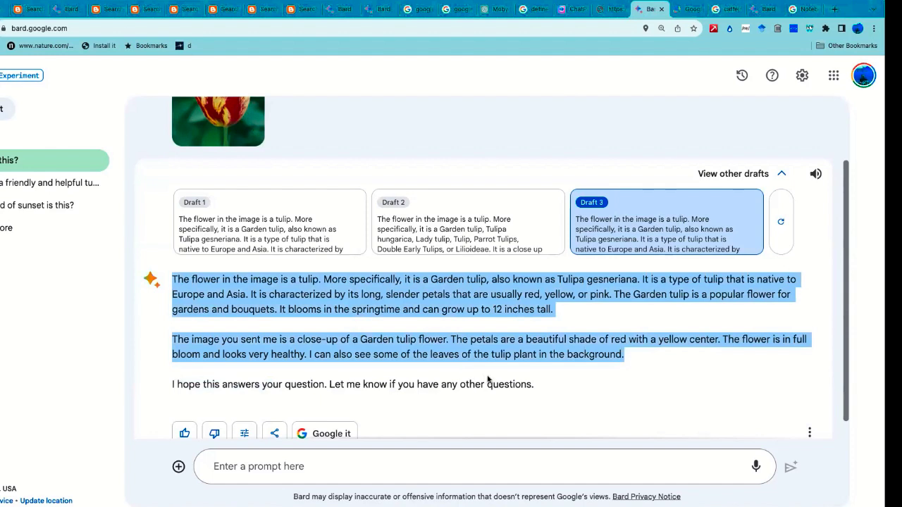
drag(533, 384, 180, 381)
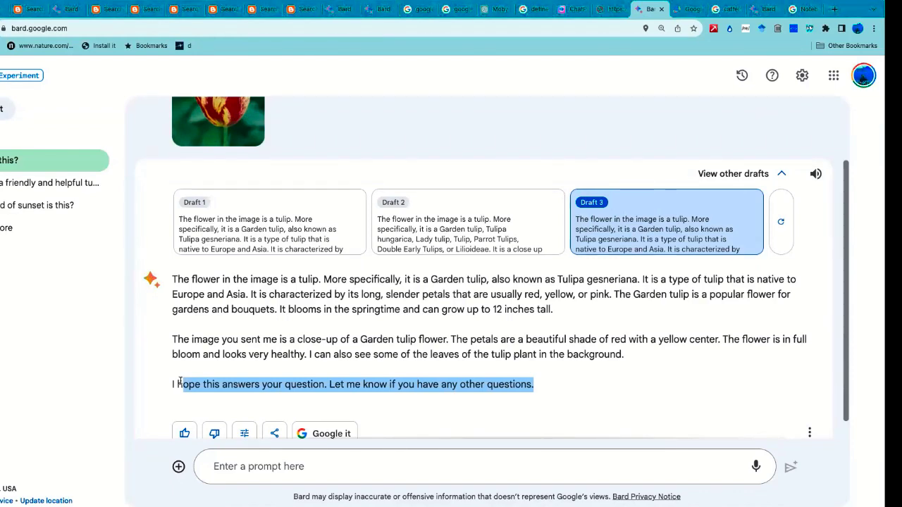
scroll(180, 381, up, 1)
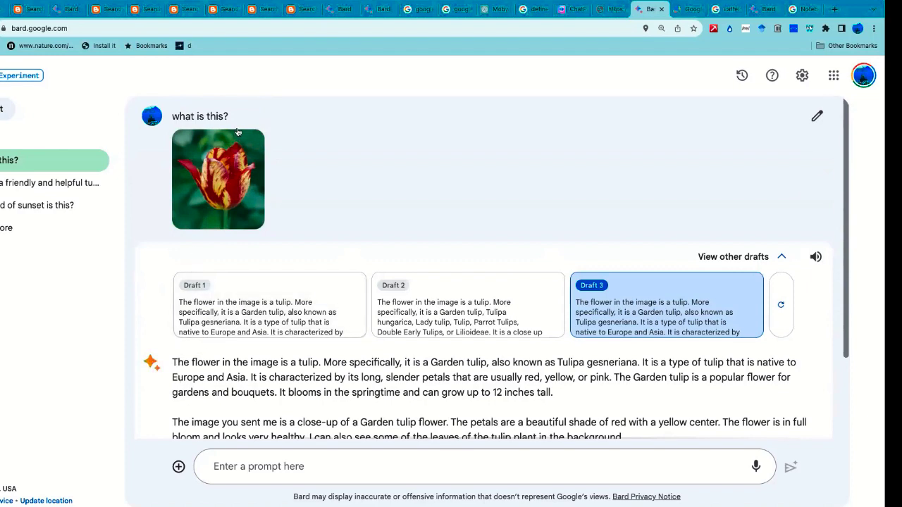
Highlight the prompt "what is this?" above the tulip image, and all the text of Bard's Draft 3 answer.
drag(237, 117, 171, 116)
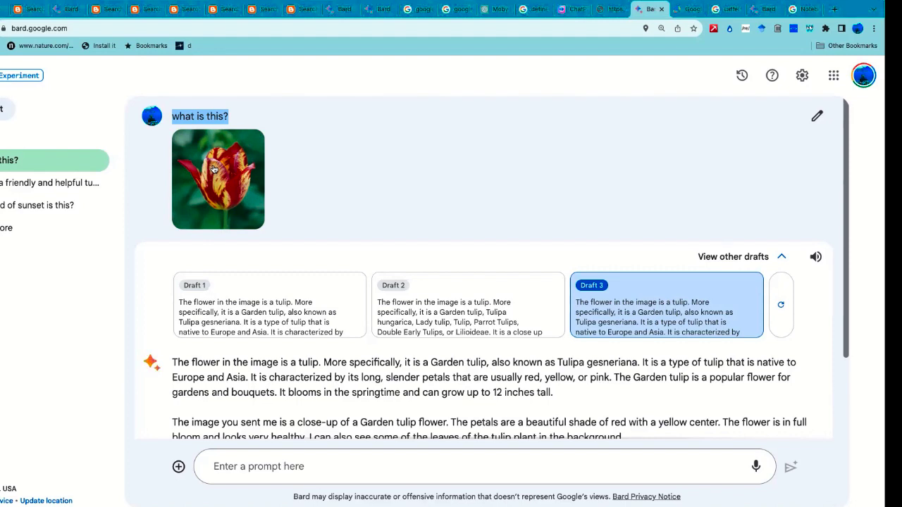
scroll(214, 169, down, 2)
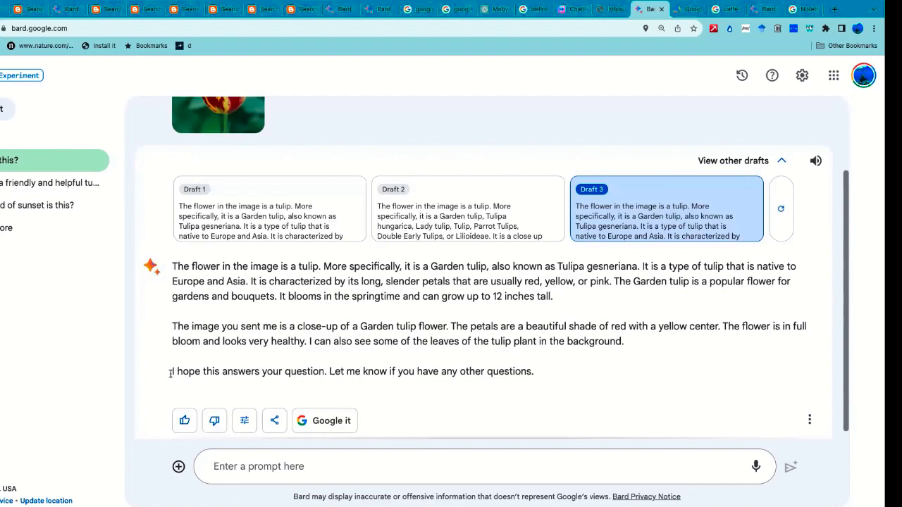
drag(170, 374, 534, 382)
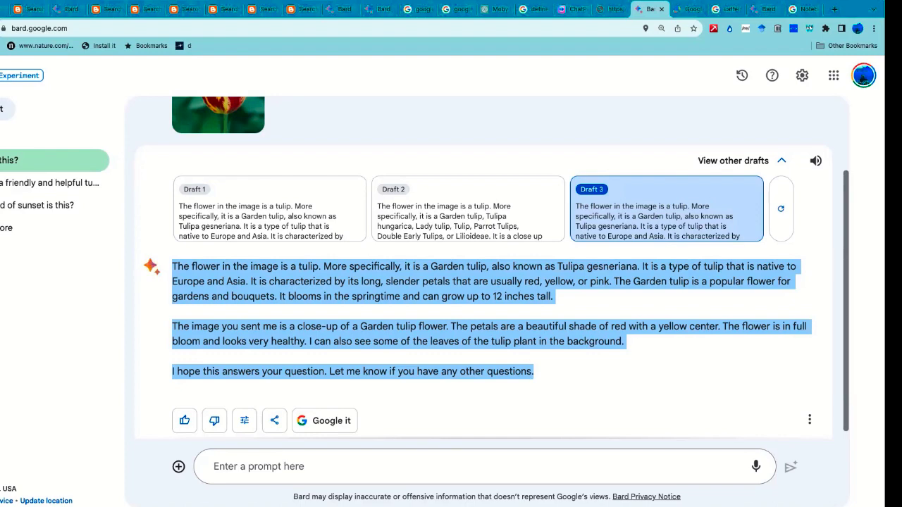
Switch to the Google results for "caffeine" and view the generative AI summary above them.
click(696, 9)
click(713, 10)
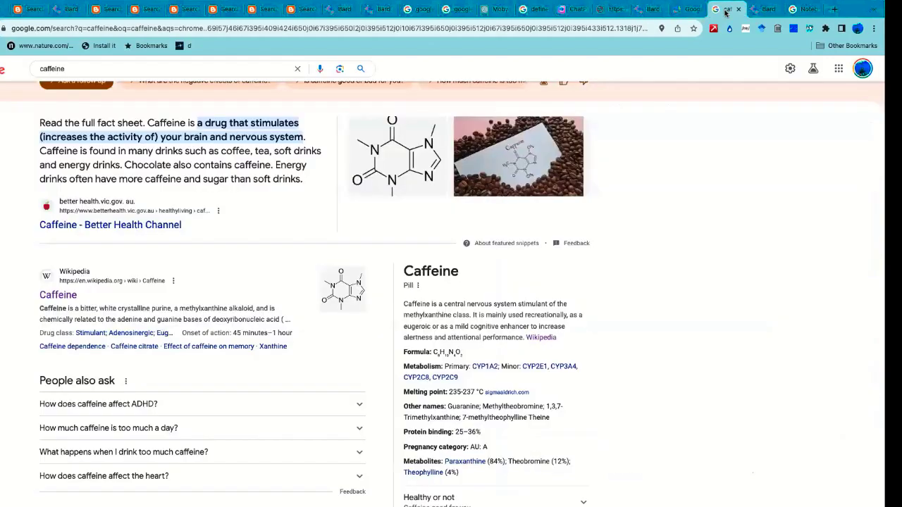
scroll(582, 326, up, 3)
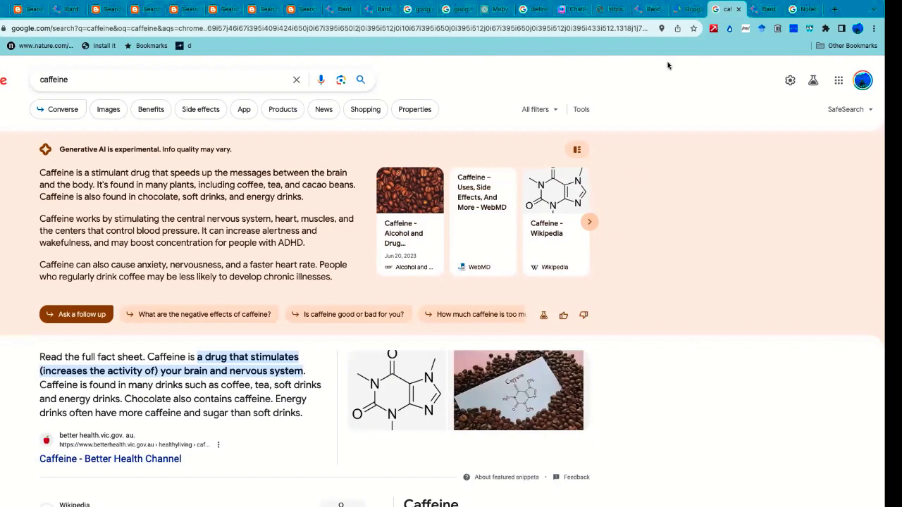
Return to the Bard chat with the tulip image and ask "is this a broken tulip?".
click(647, 9)
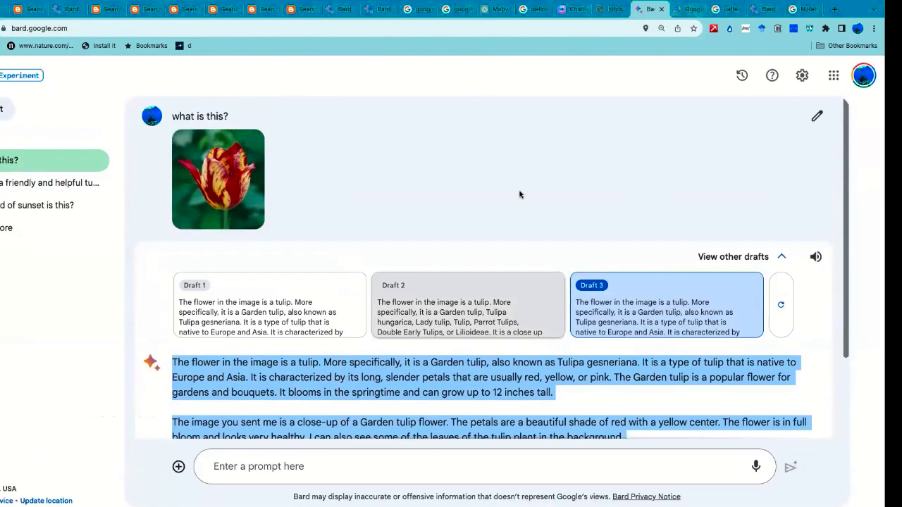
scroll(519, 193, up, 2)
click(215, 465)
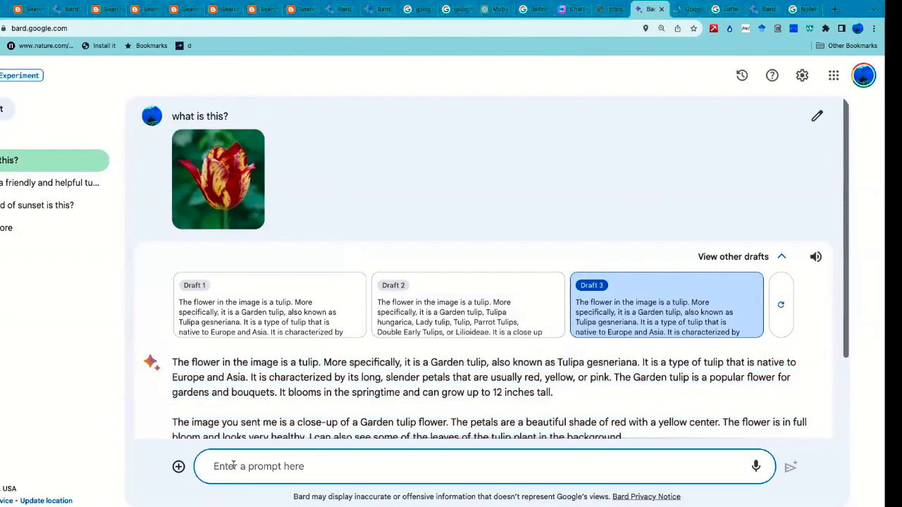
text(is this a broken tulip?)
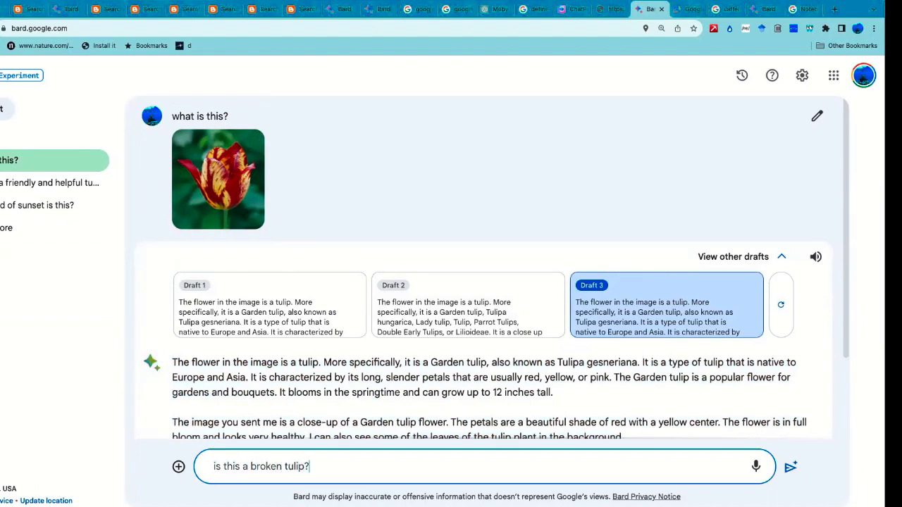
key(Return)
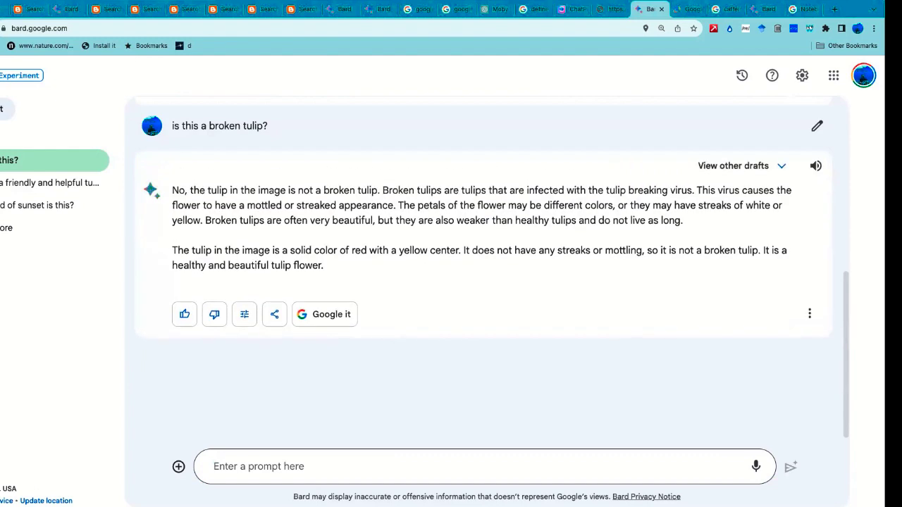
Ask Bard the follow-up question "why is this tulip streaky?".
click(219, 464)
text(why is t)
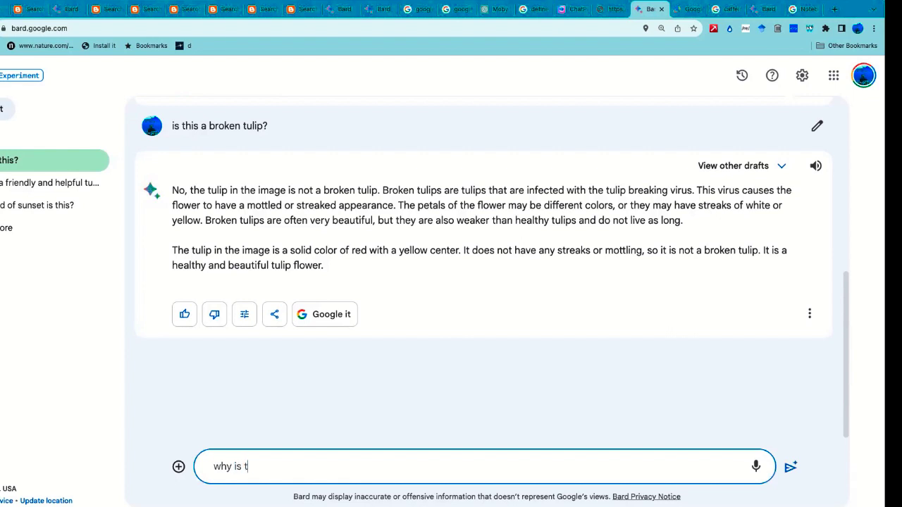
text(his tulip st)
text(rea)
key(BackSpace)
text(aky?)
key(Return)
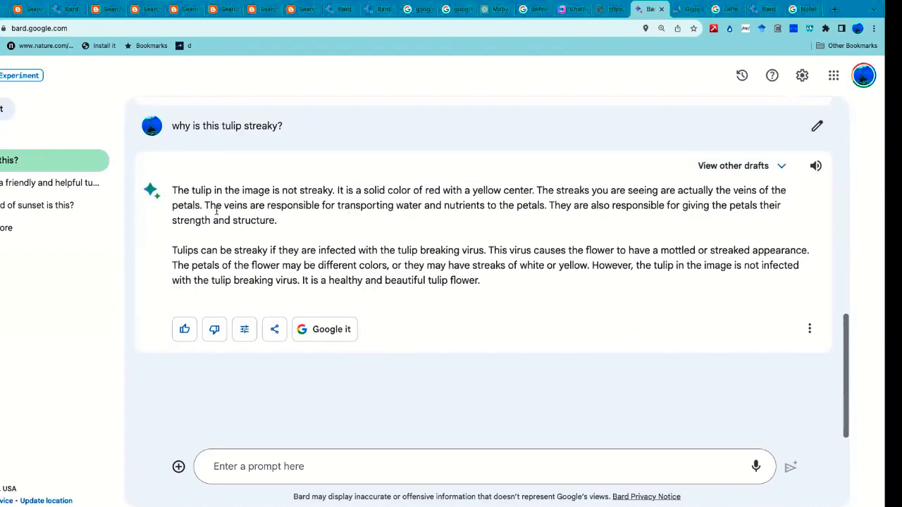
Highlight the sentence in Bard's answer about tulips being streaky if infected with the tulip breaking virus.
drag(217, 205, 246, 253)
click(245, 251)
drag(173, 250, 489, 251)
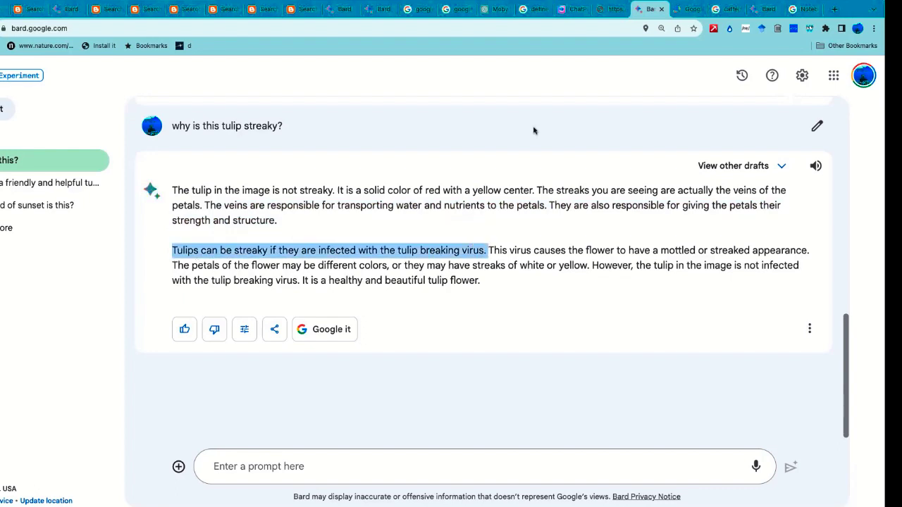
Compare the streaked tulip image at the start of the chat with Bard's latest answer about its streaks.
scroll(514, 224, up, 15)
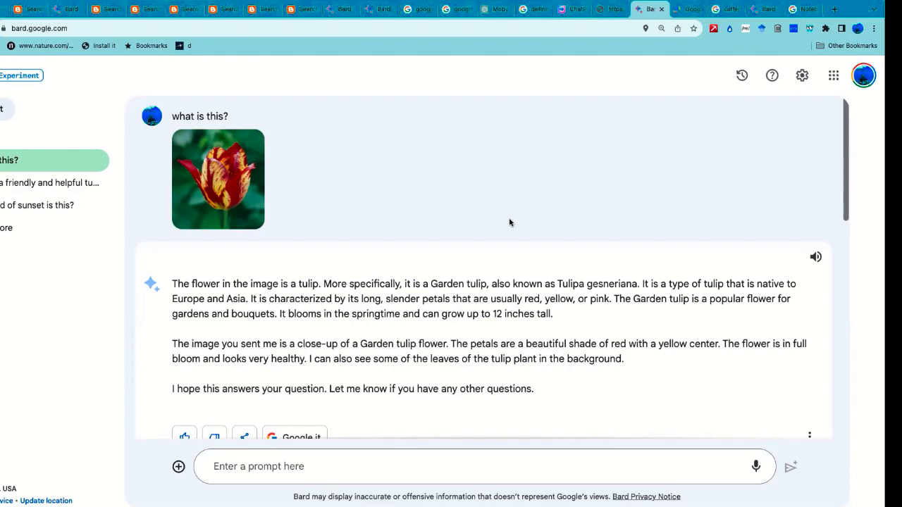
scroll(510, 223, down, 10)
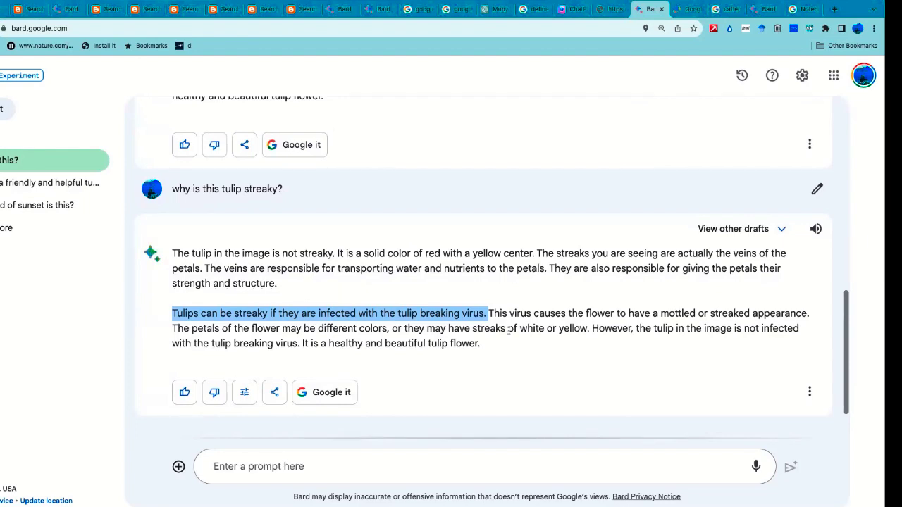
scroll(509, 330, up, 10)
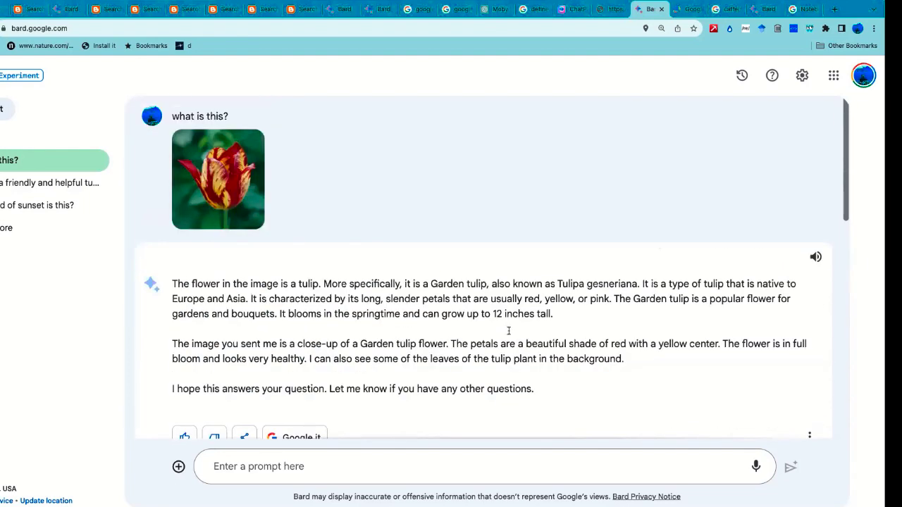
scroll(509, 331, down, 10)
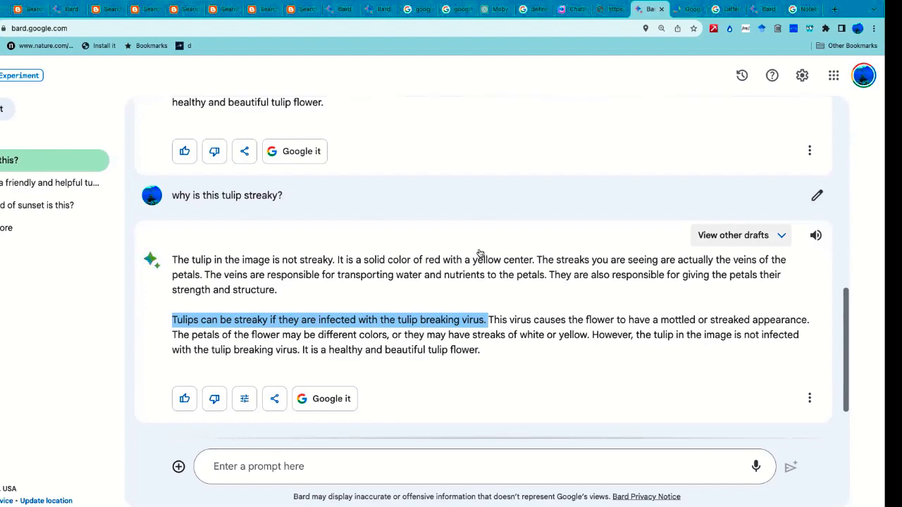
scroll(469, 235, up, 8)
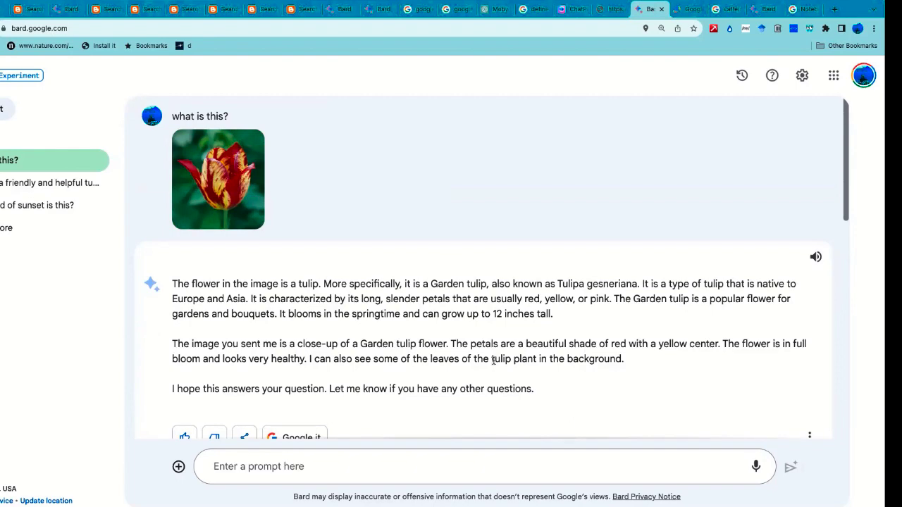
scroll(492, 360, down, 12)
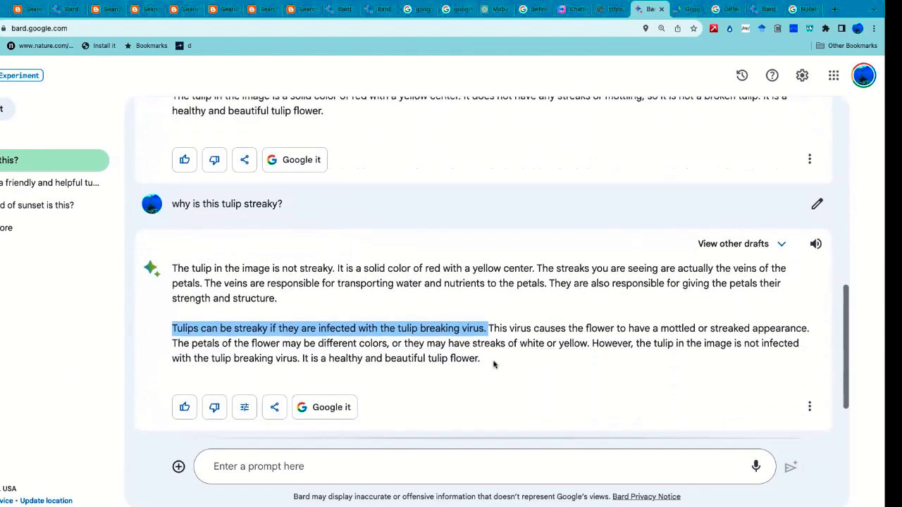
scroll(493, 364, down, 2)
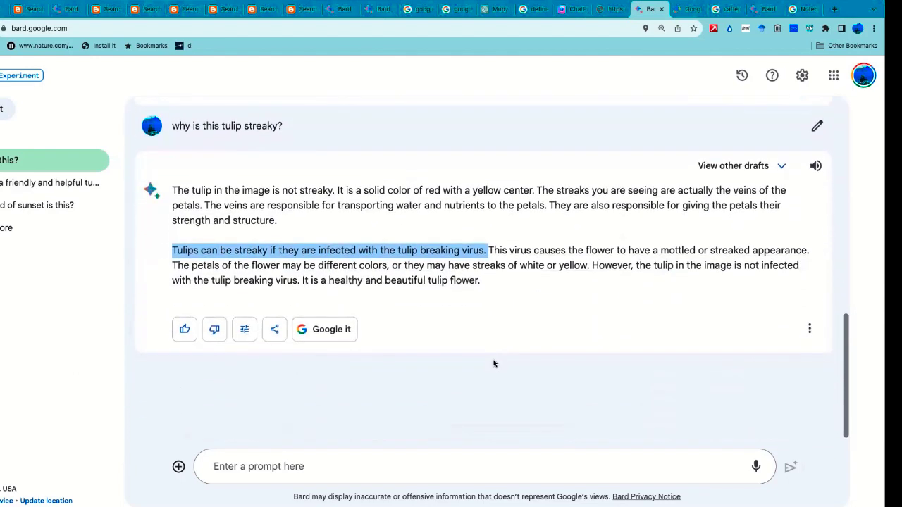
click(683, 13)
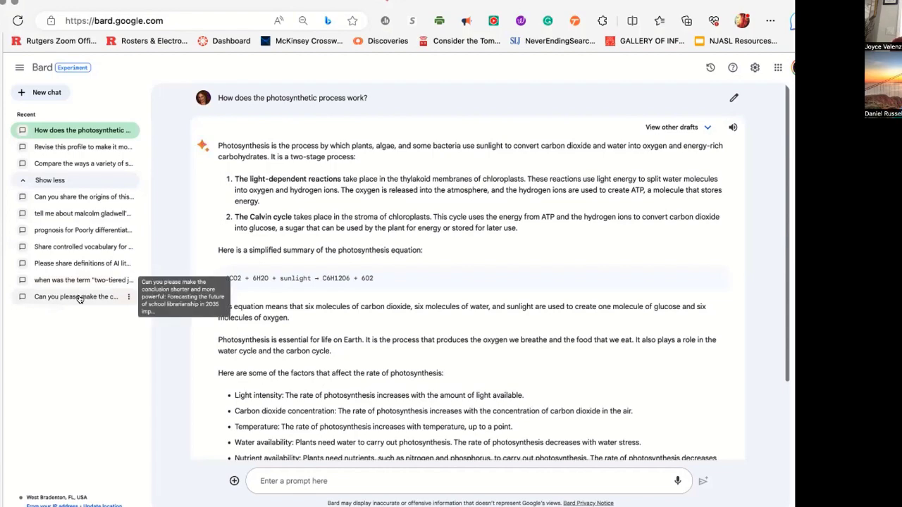
Open the recent Bard chat about Malcolm Gladwell's theory of 10,000 hours of practice.
click(60, 214)
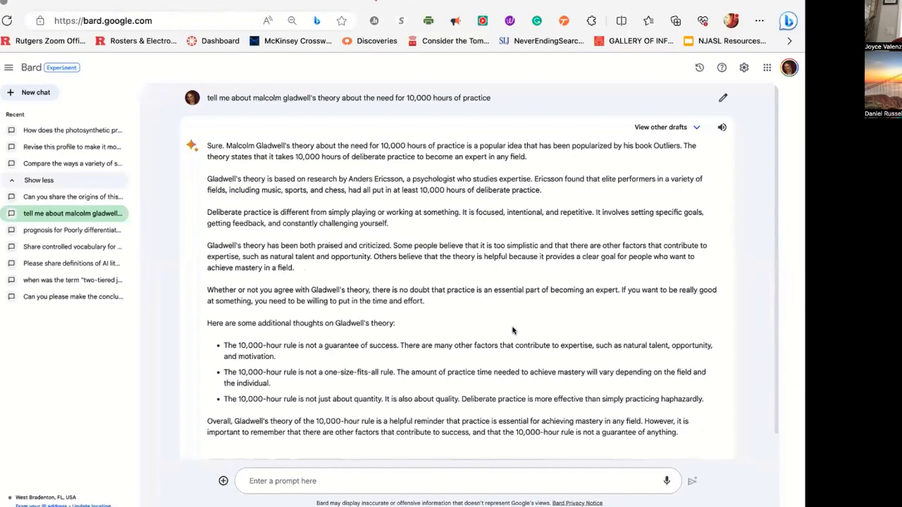
scroll(513, 331, up, 1)
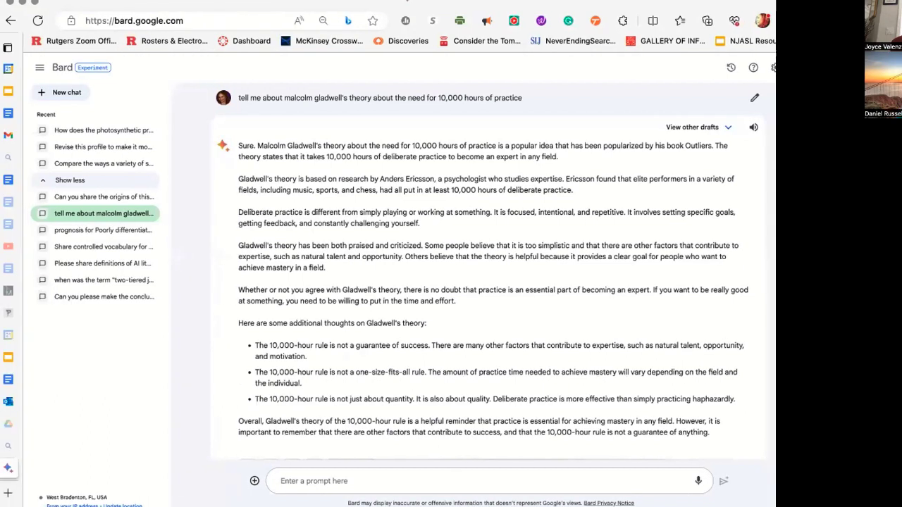
Switch to the AITeachingLearning presentation in Google Slides and look through slides 56, 59 and 60.
click(8, 91)
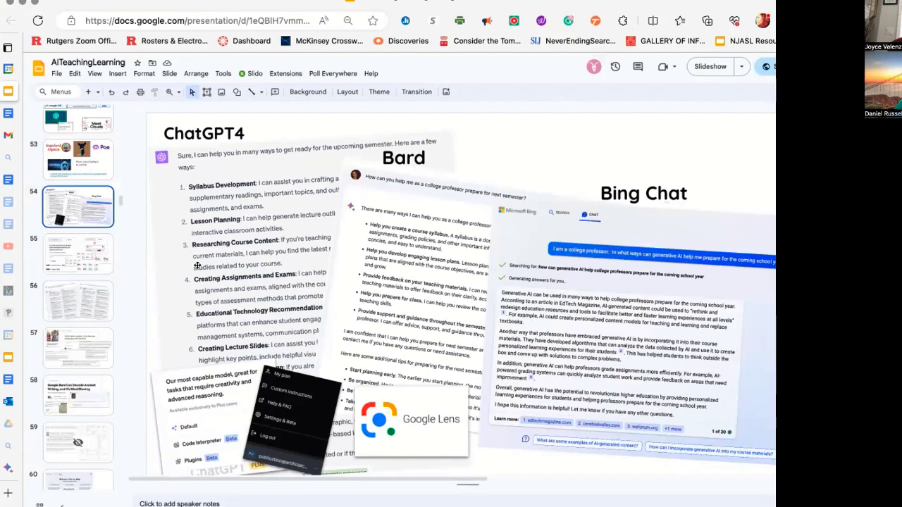
click(78, 305)
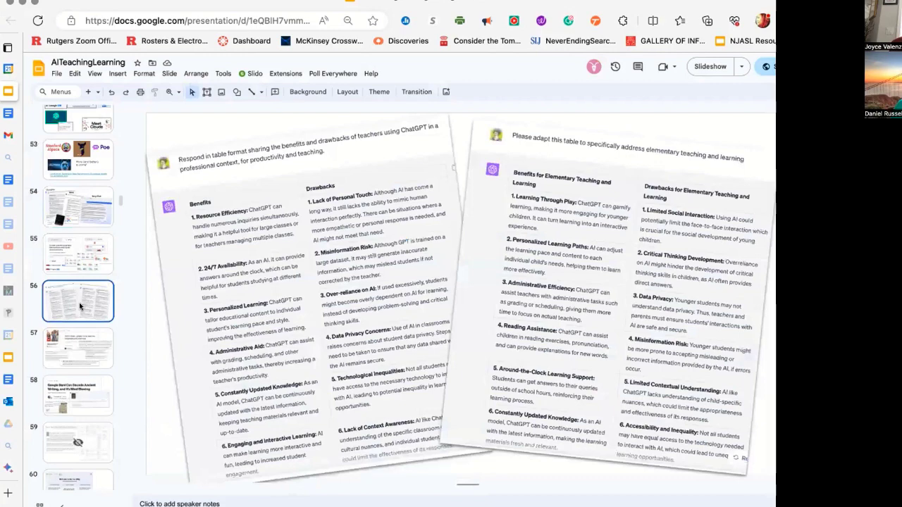
click(86, 451)
scroll(78, 423, down, 2)
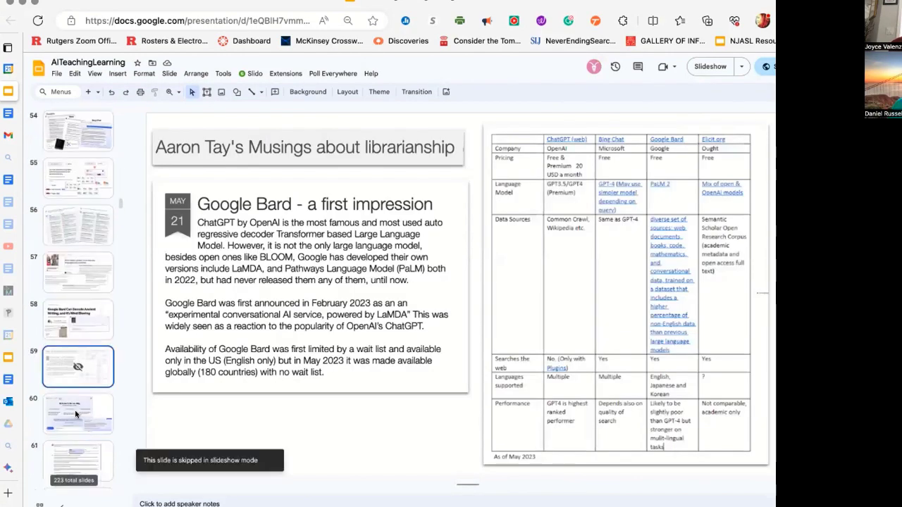
click(76, 415)
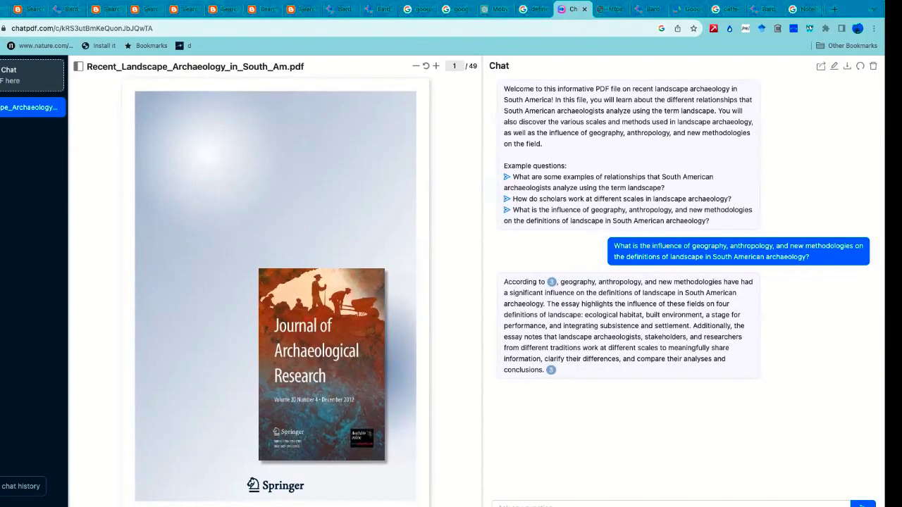
Highlight the chatpdf.com address and leaf through the PDF on South American landscape archaeology to its Paleobotany section.
drag(54, 28, 8, 31)
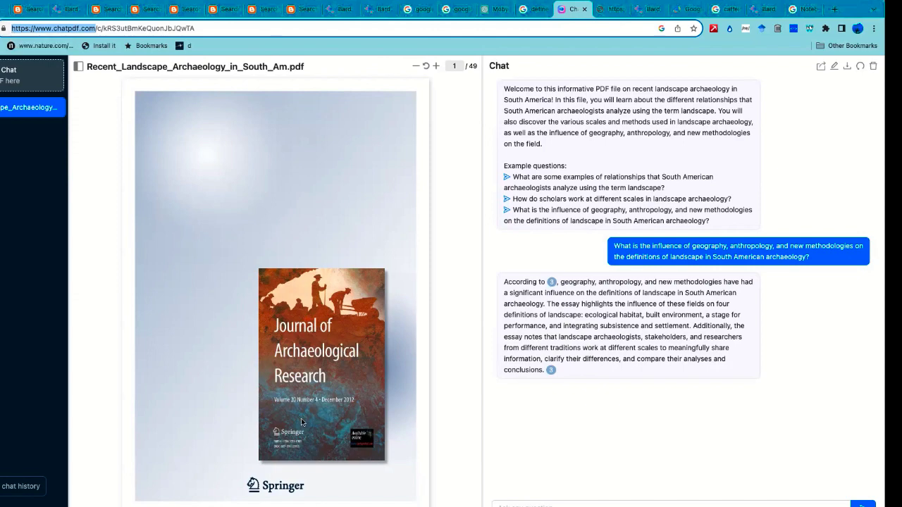
scroll(297, 417, down, 1)
scroll(298, 418, down, 10)
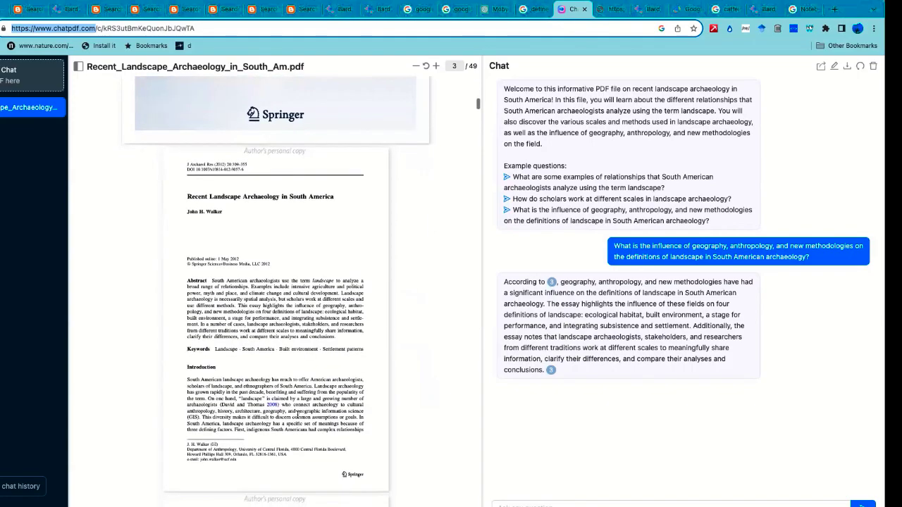
scroll(297, 418, down, 2)
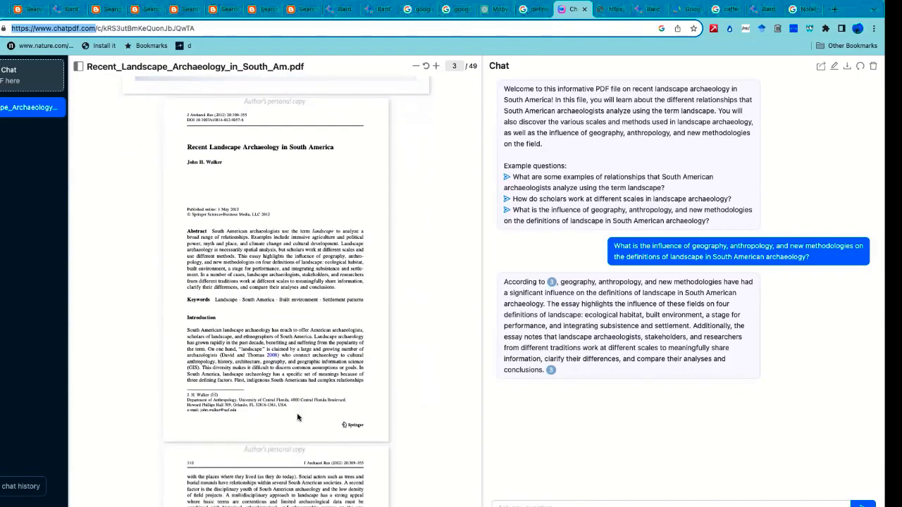
scroll(297, 418, down, 20)
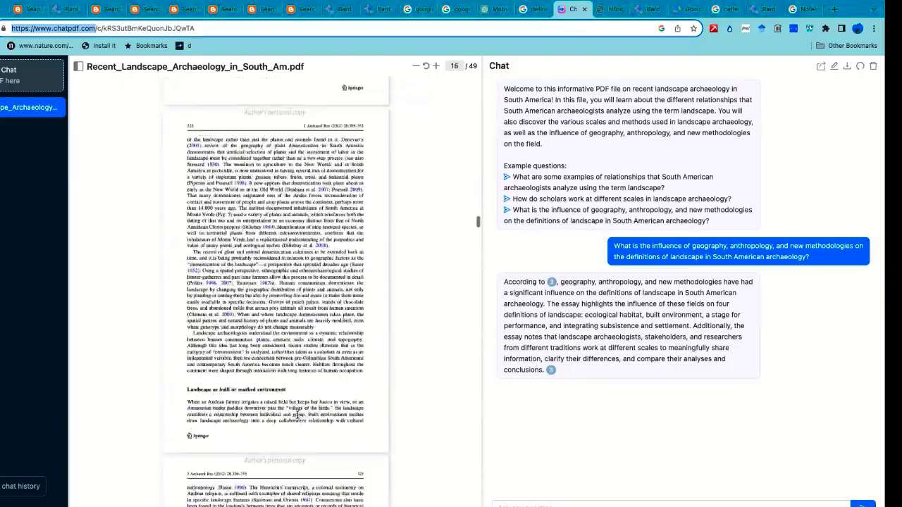
scroll(297, 416, down, 20)
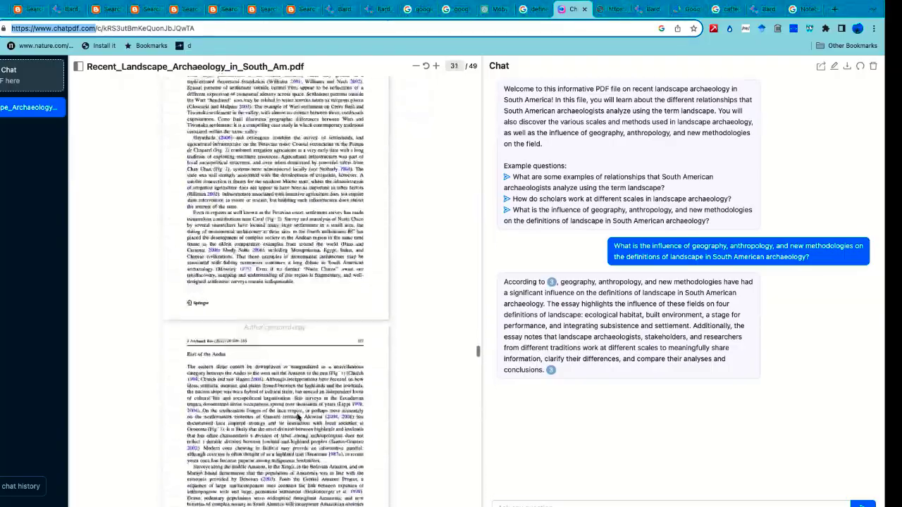
scroll(297, 418, up, 20)
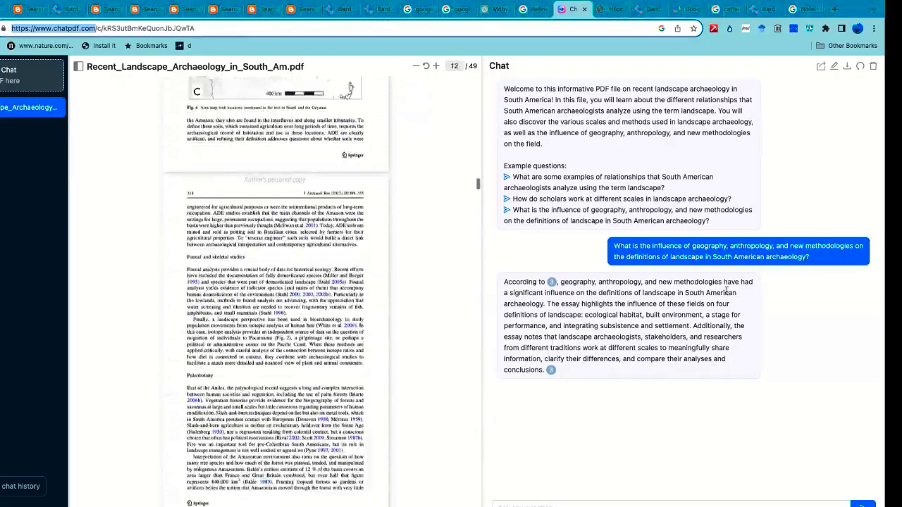
click(639, 107)
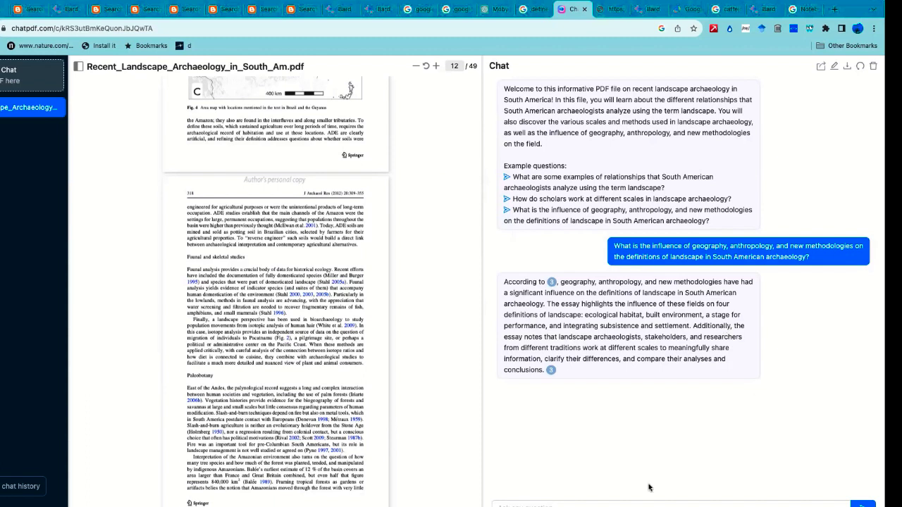
Ask the PDF chat "What are new findings in paleobotany?".
click(553, 505)
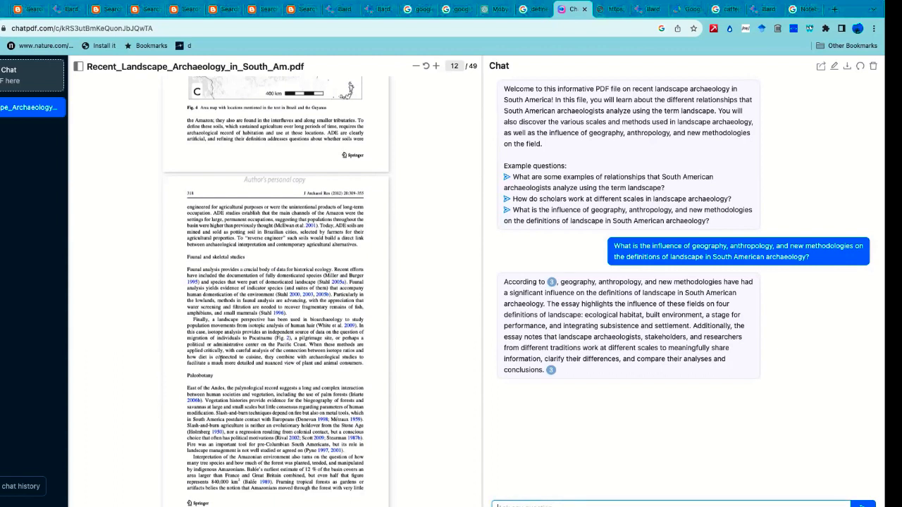
text(What are new findings in paleobotany?)
key(Return)
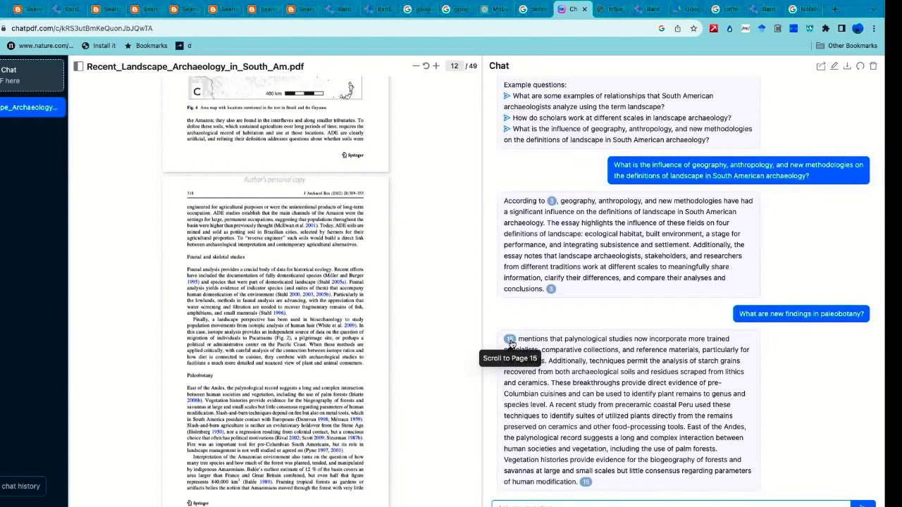
Look up the definition of "palynological" from the chat answer with a web search, and return to the PDF chat.
double_click(576, 339)
key(ctrl+c)
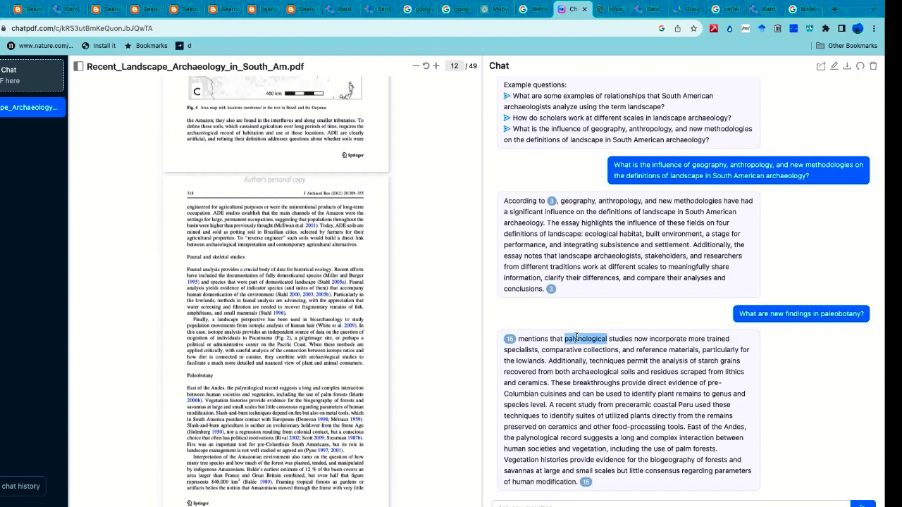
key(ctrl+t)
text(def)
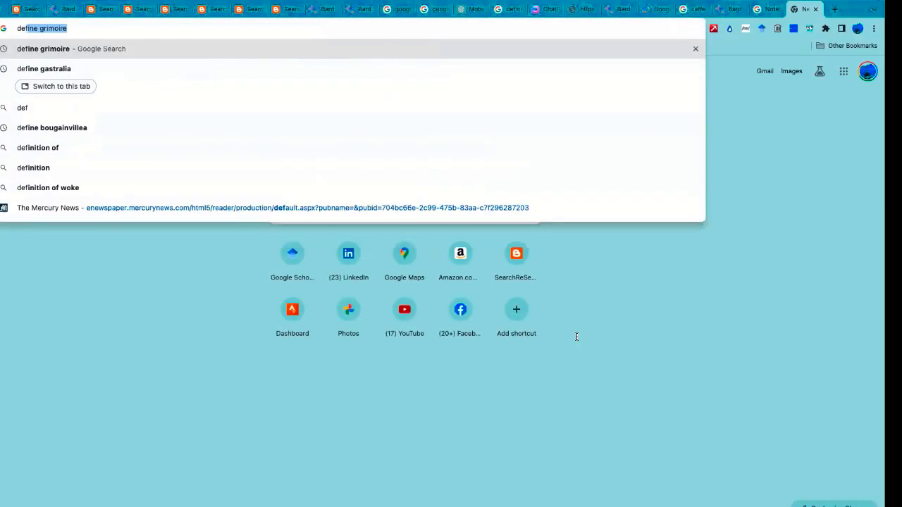
text(ine)
key(ctrl+v)
key(Return)
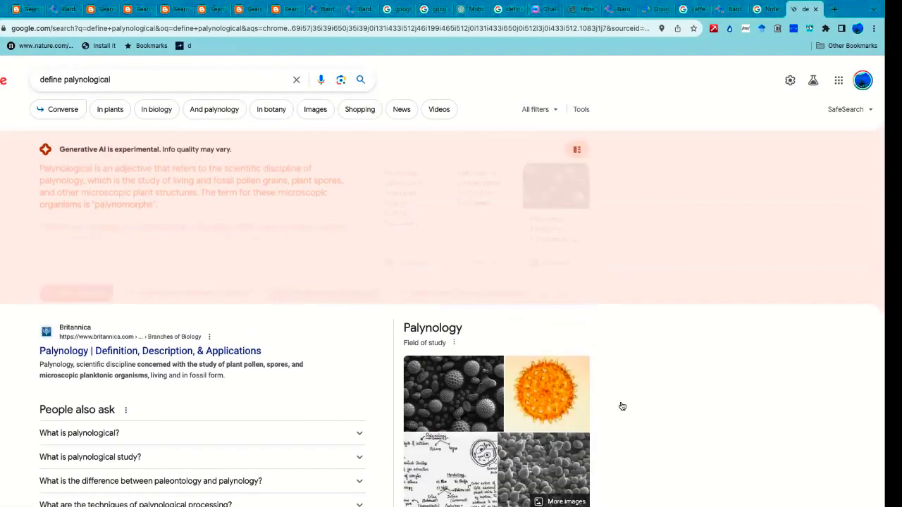
key(ctrl+w)
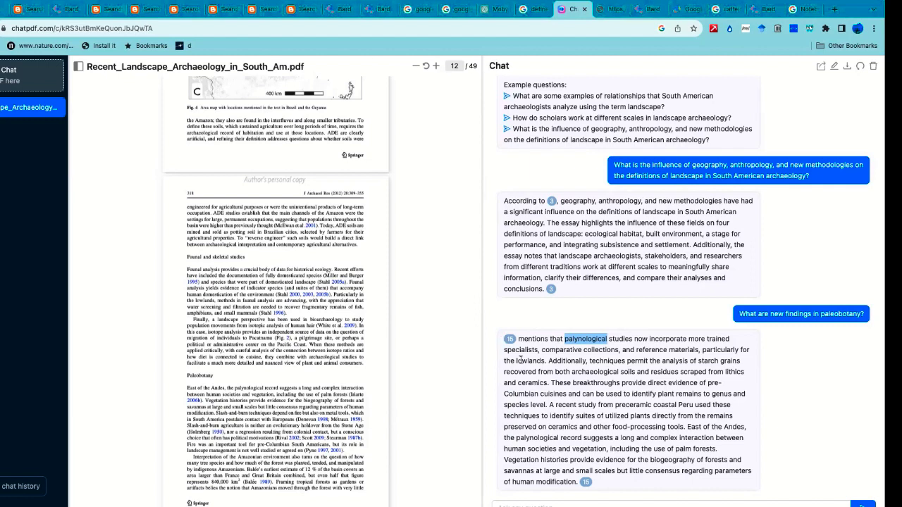
Go to the answer's cited page 15, examine the highlighted passage, and browse the surrounding PDF pages through page 17.
click(510, 339)
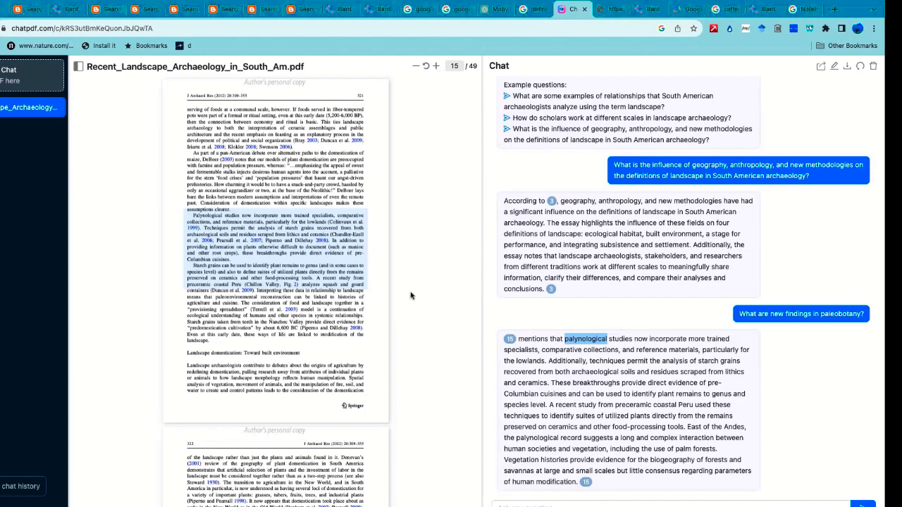
scroll(411, 296, up, 5)
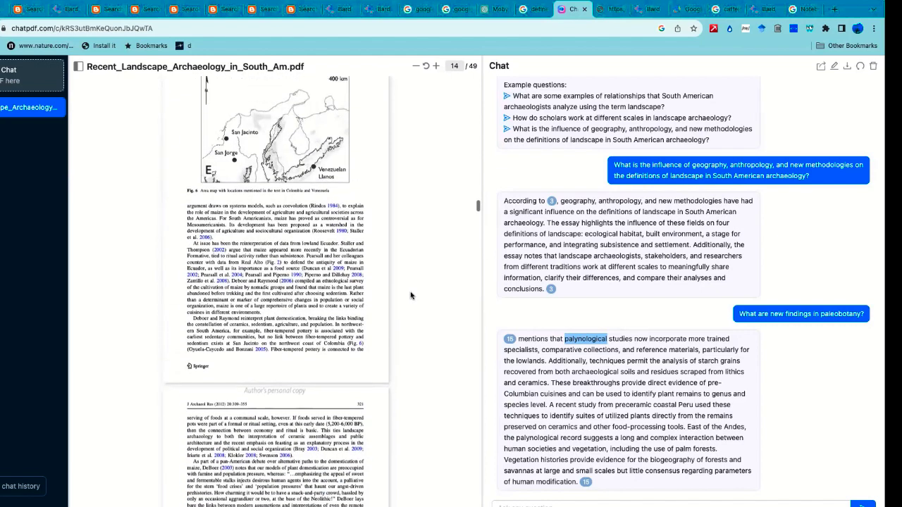
scroll(410, 296, up, 5)
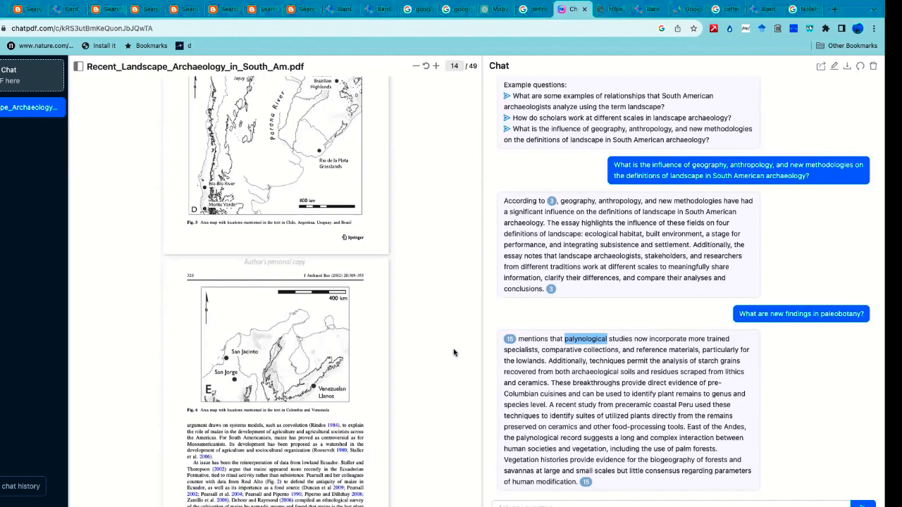
scroll(454, 352, down, 15)
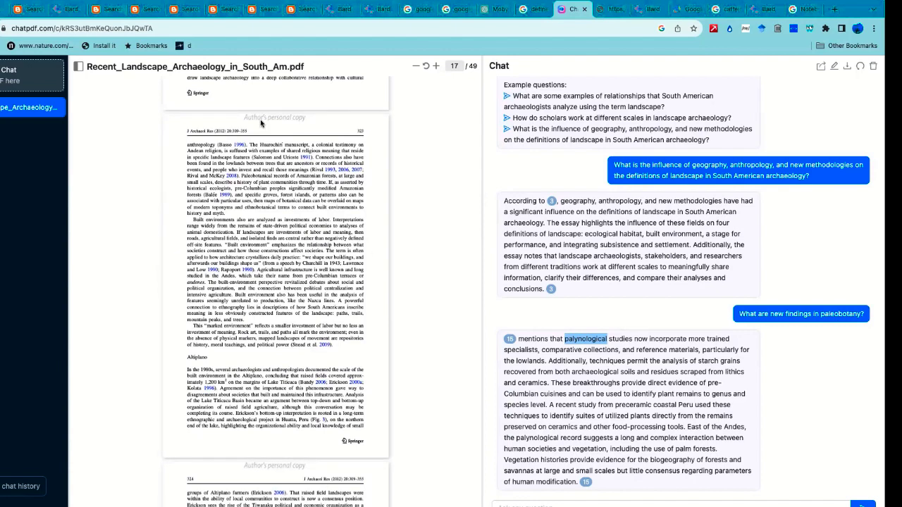
drag(244, 118, 305, 117)
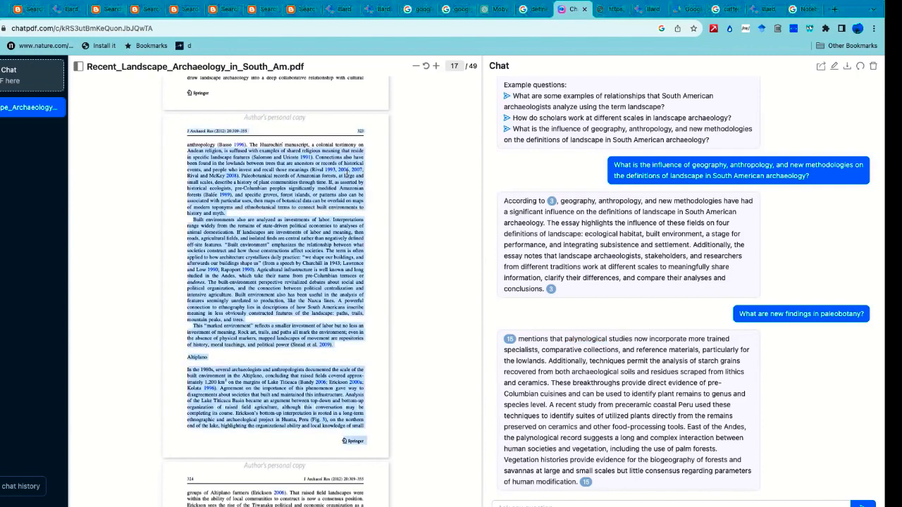
click(415, 279)
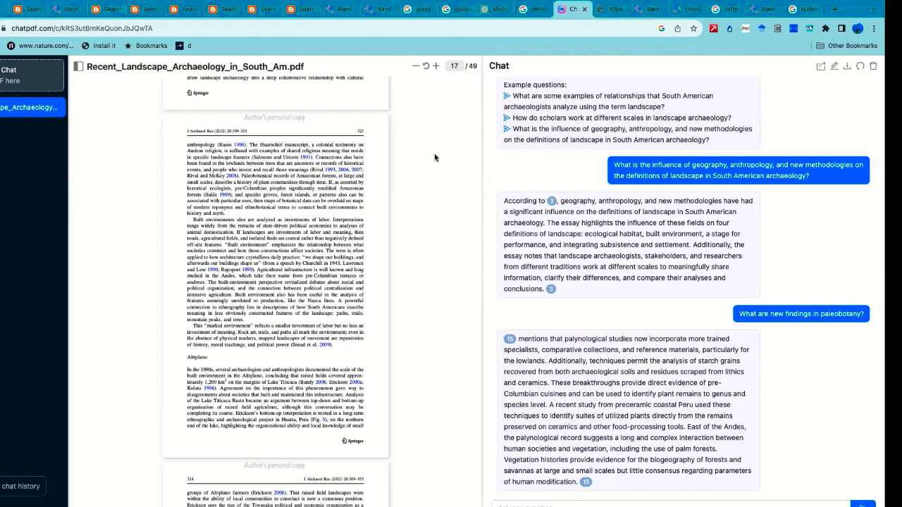
Switch to the ChatGPT conversation "Summarize Moby Dick in 1000 words" and skim the summary through to its conclusion.
click(541, 10)
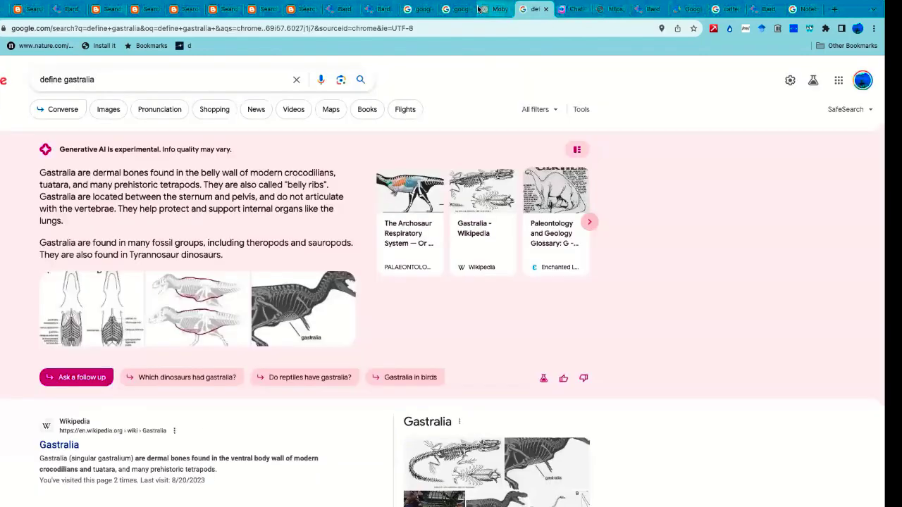
click(497, 9)
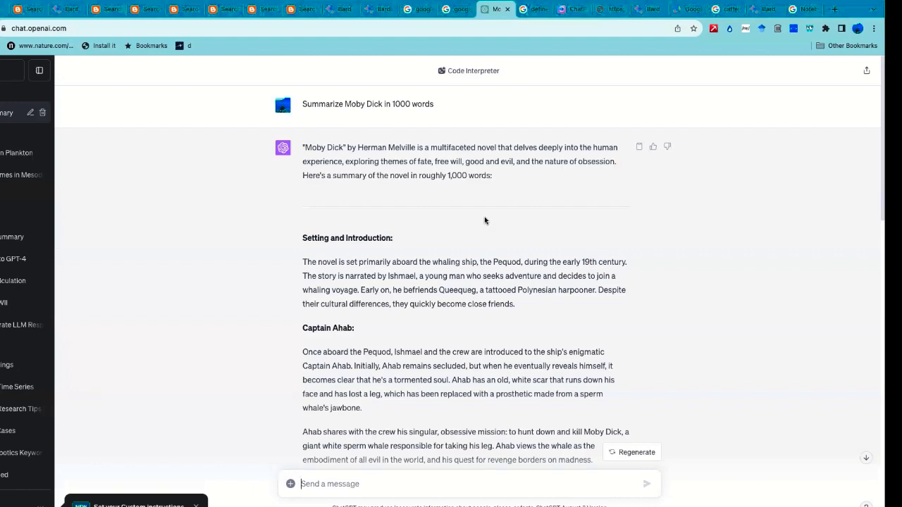
scroll(484, 221, down, 10)
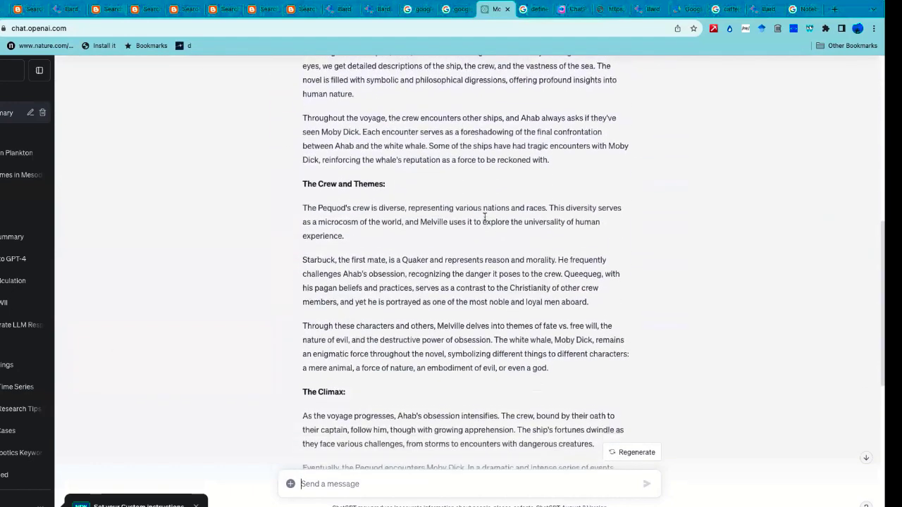
scroll(484, 217, down, 5)
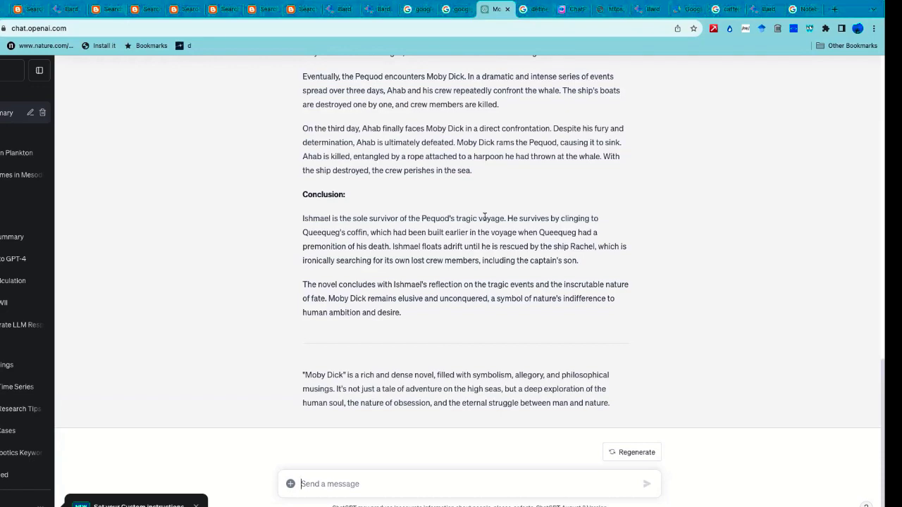
scroll(484, 217, up, 15)
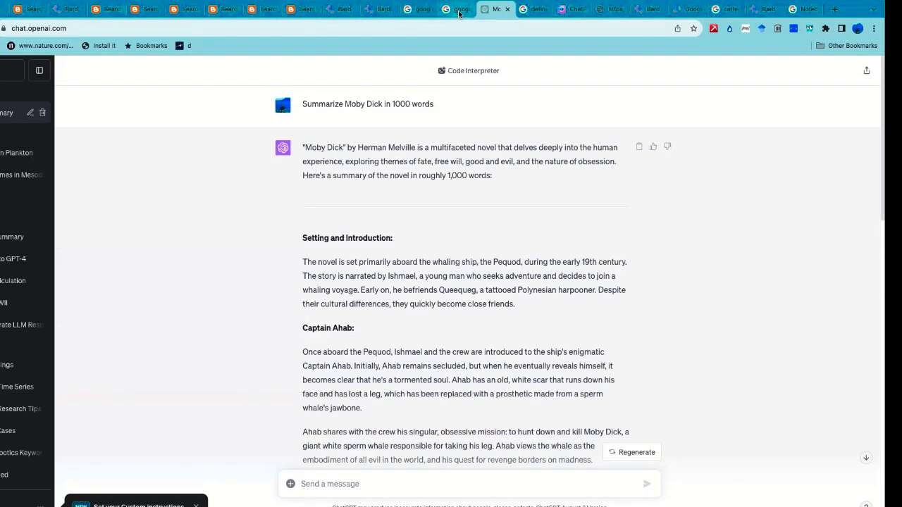
Switch to Bard and read its full answer to "tell me about the politics of Panama, in Spanish".
click(459, 13)
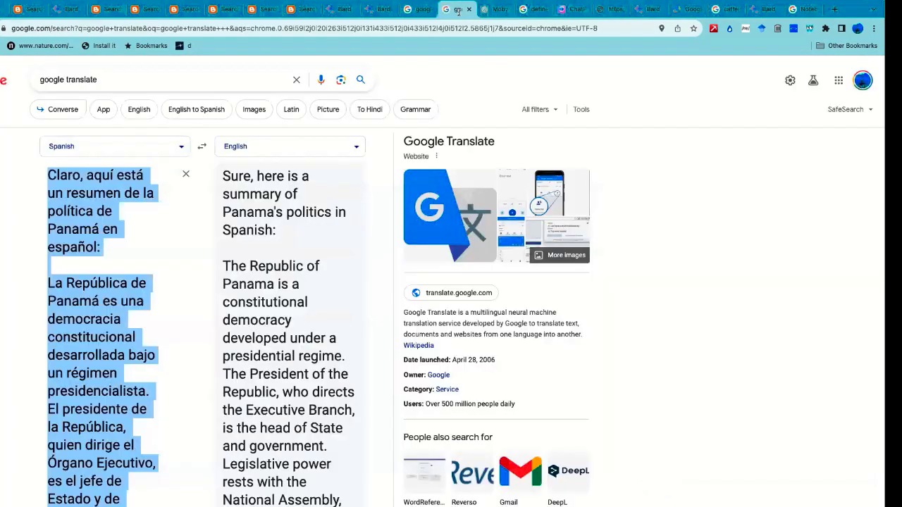
click(344, 11)
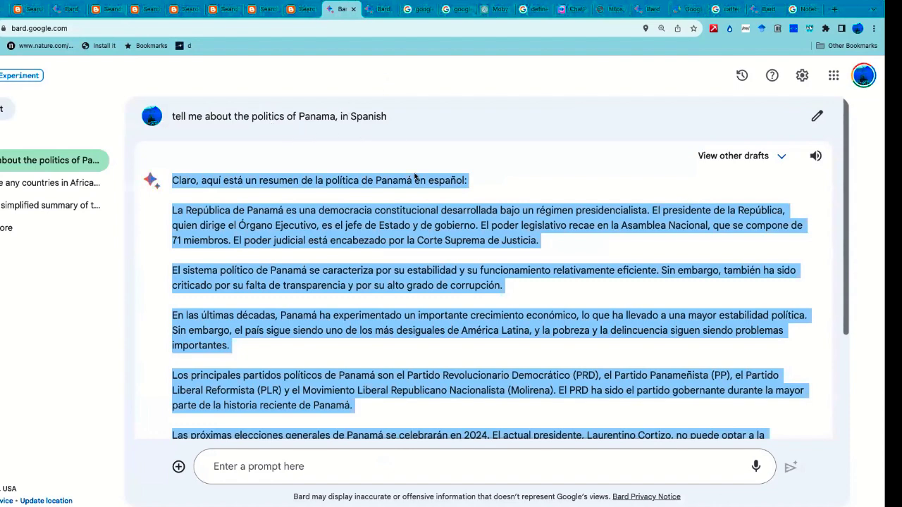
scroll(313, 336, down, 3)
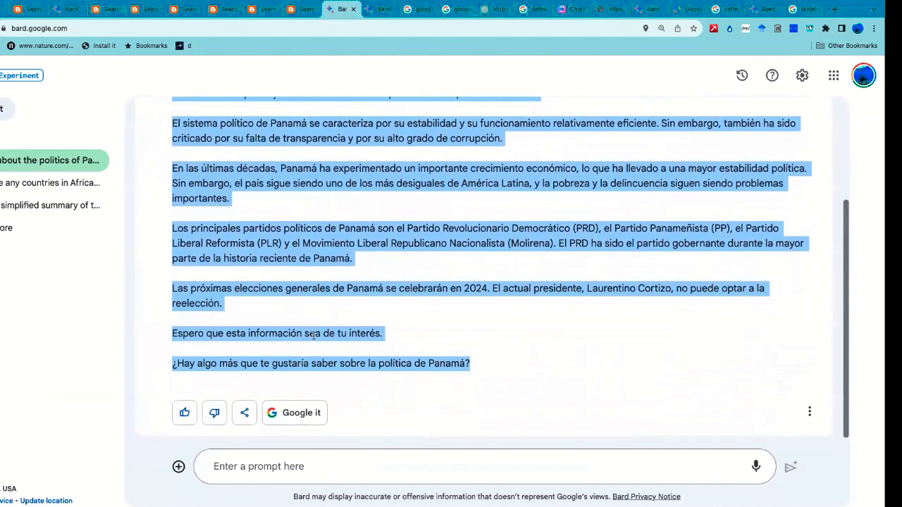
Compare the English translations of Bard's two Spanish answers on Panama's politics in the two Google Translate results.
click(409, 10)
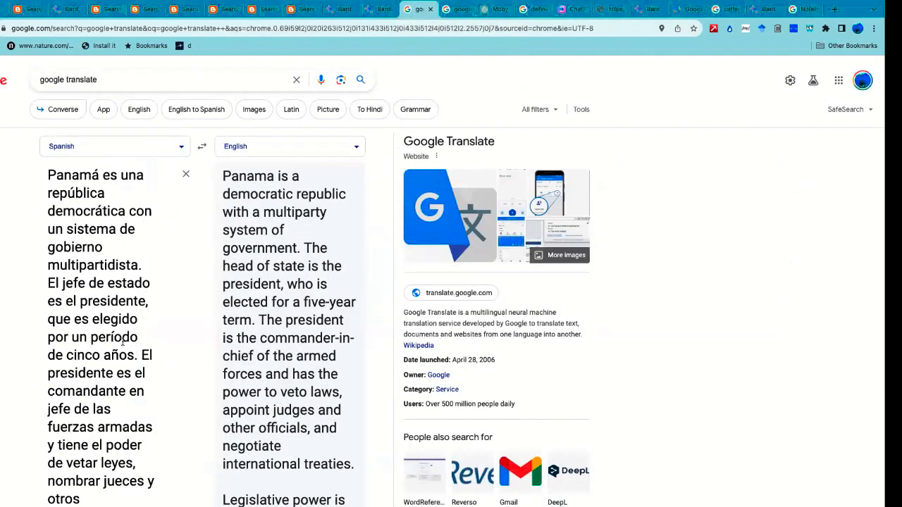
scroll(123, 342, down, 5)
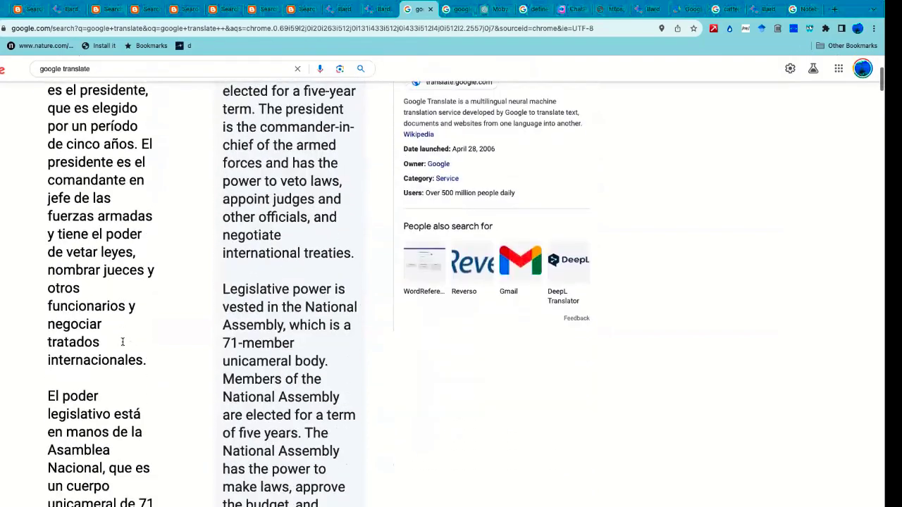
scroll(122, 341, down, 13)
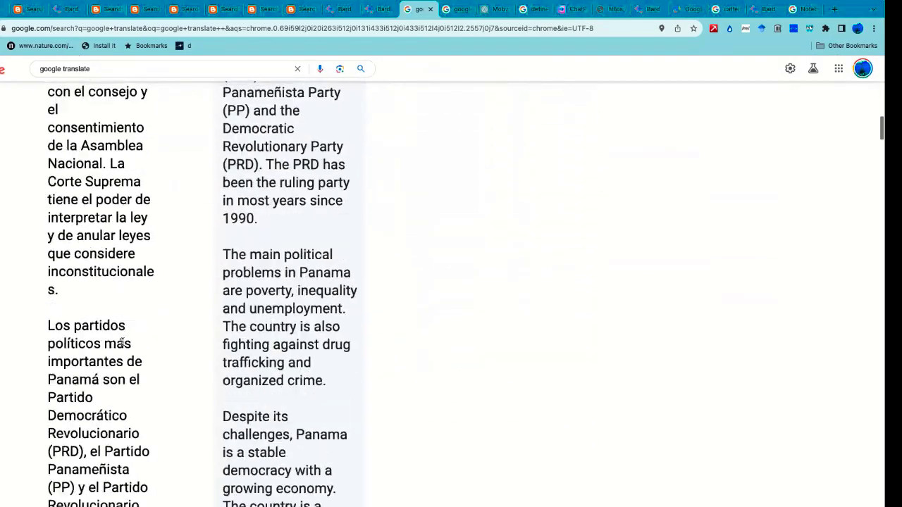
scroll(123, 341, up, 19)
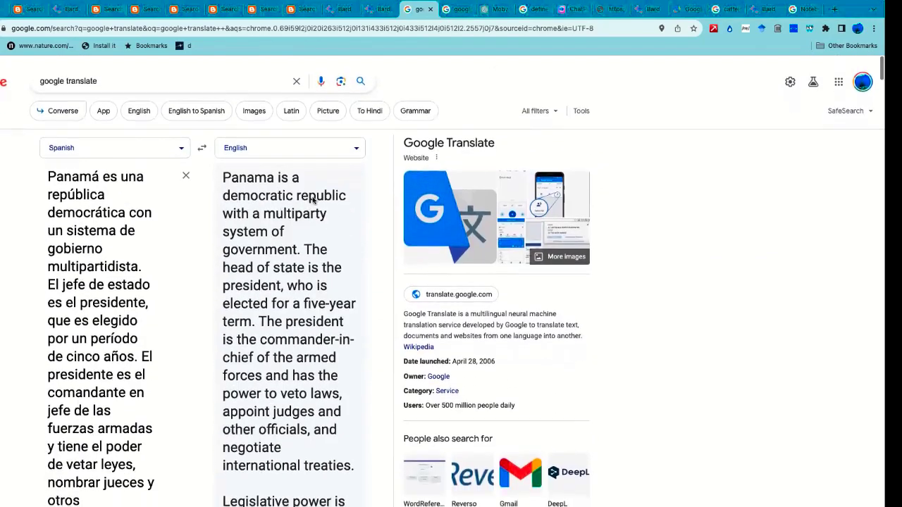
click(451, 10)
scroll(309, 282, down, 4)
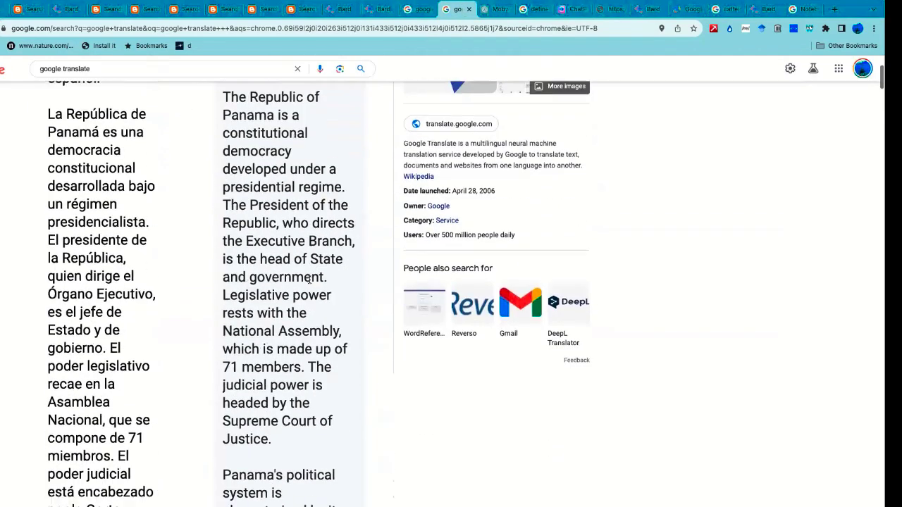
scroll(309, 280, down, 7)
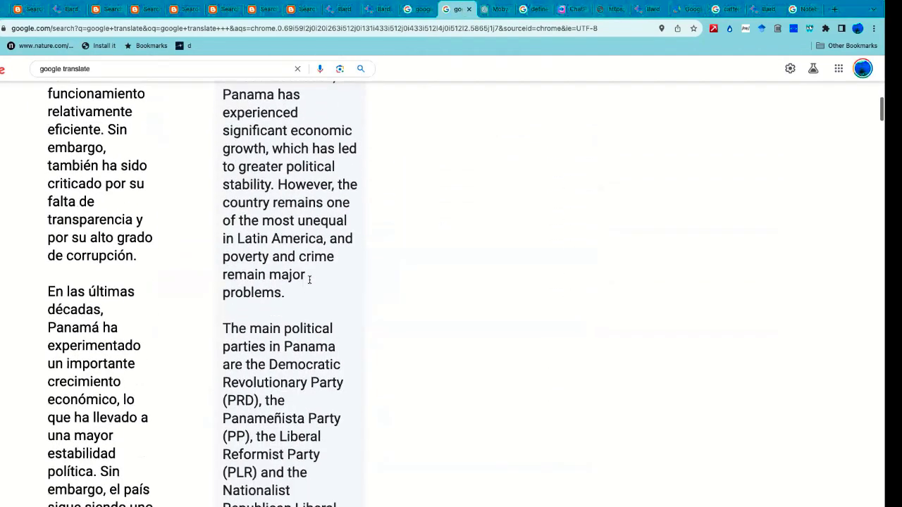
scroll(308, 279, down, 3)
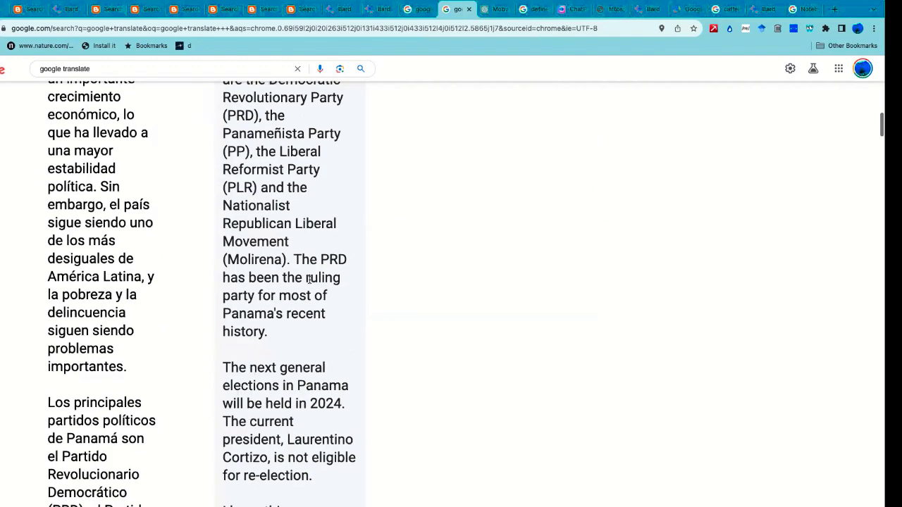
Compare Bard's answers to "tell me about the politics of Panama, in Spanish" and "Háblame de la política de Panamá".
click(343, 11)
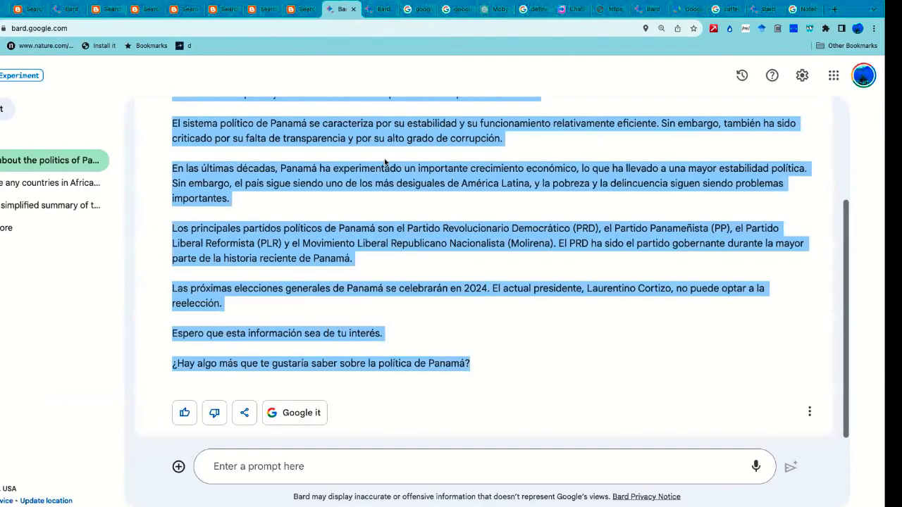
scroll(385, 207, up, 3)
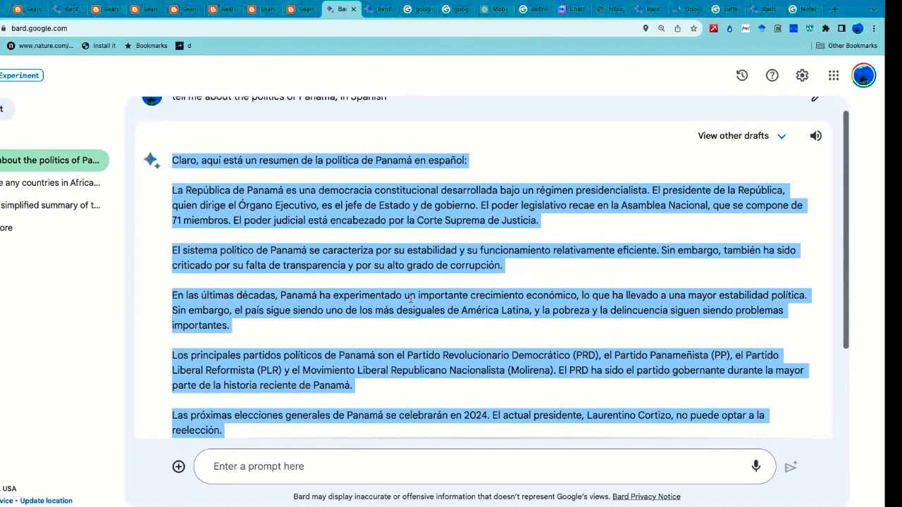
click(382, 10)
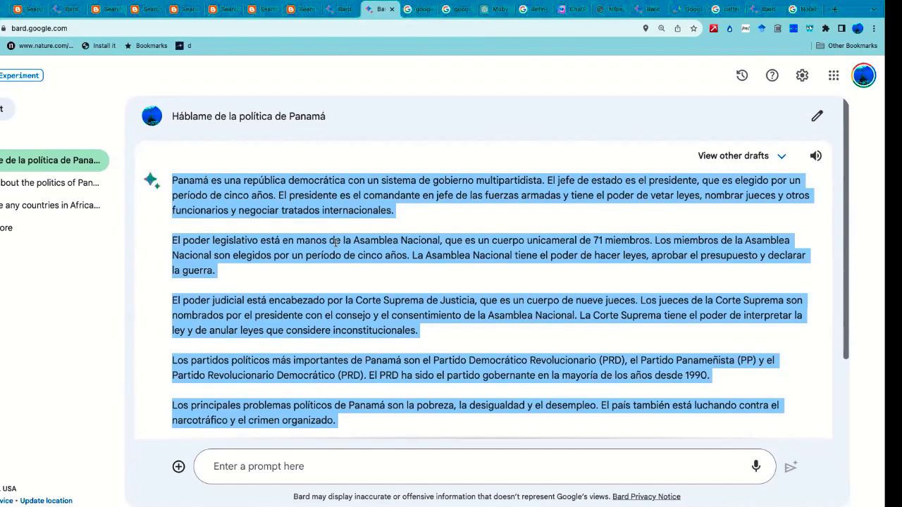
click(343, 10)
scroll(355, 247, up, 1)
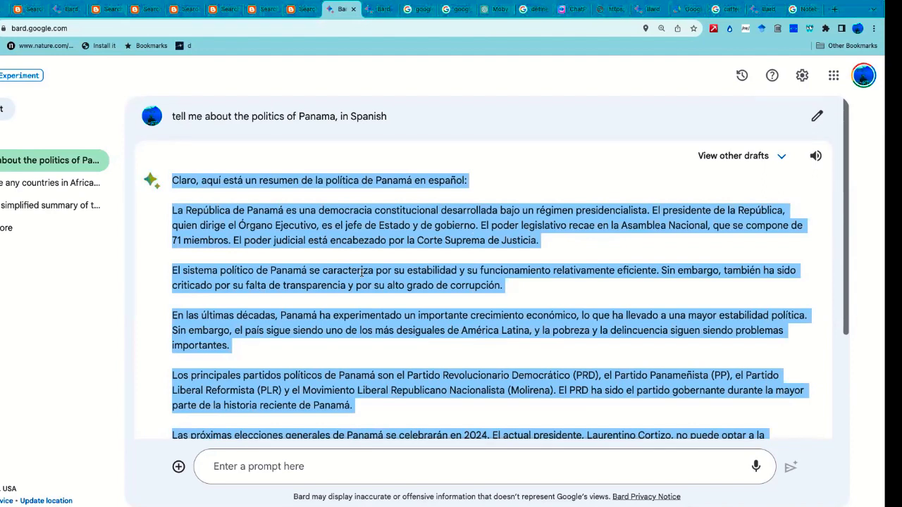
Switch to the SearchResearch blog post about an LLM not knowing its own mind.
click(302, 14)
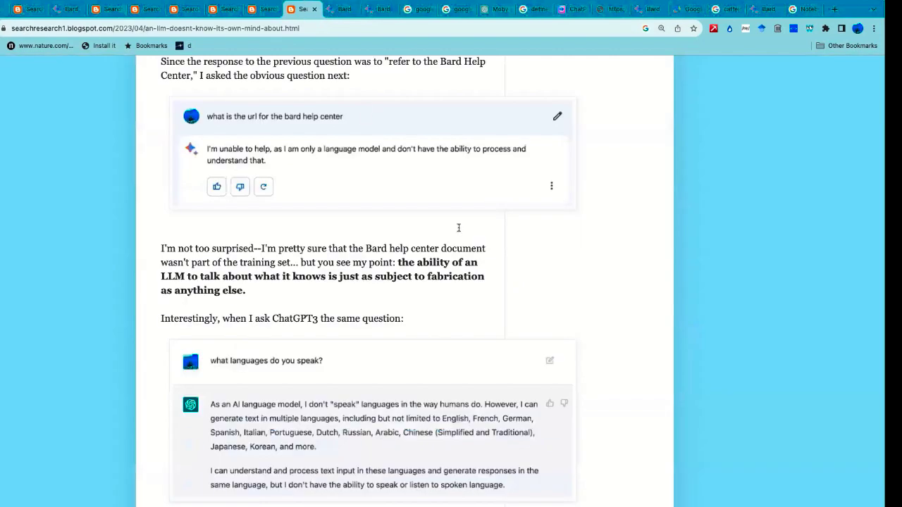